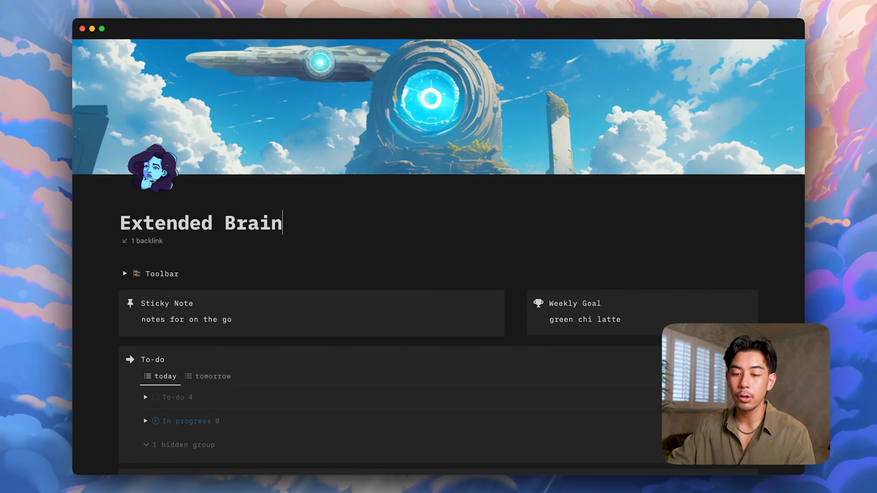
# - Add an empty line between the Extended Brain title and the Toolbar toggle
pyautogui.press('Return')
pyautogui.scroll(-3, 255, 261)
pyautogui.press('Down')
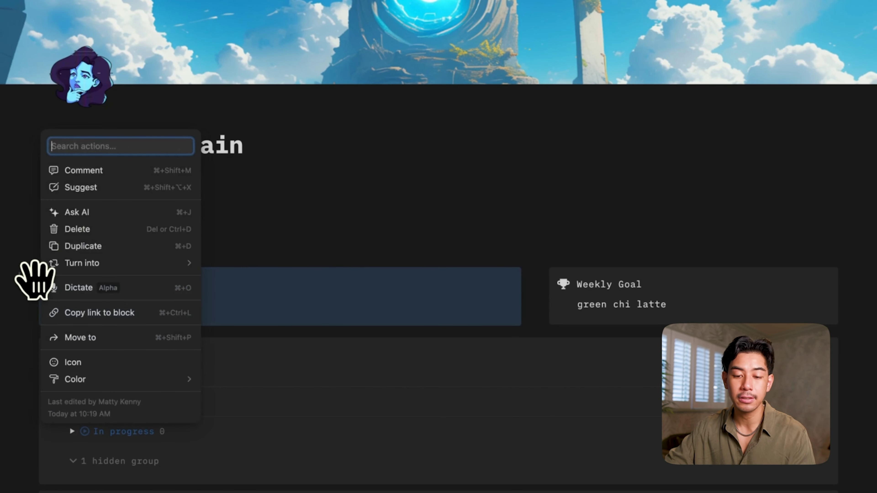
# - Convert the Sticky Note callout into a Toggle list using the /turn into command
pyautogui.moveTo(84, 273)
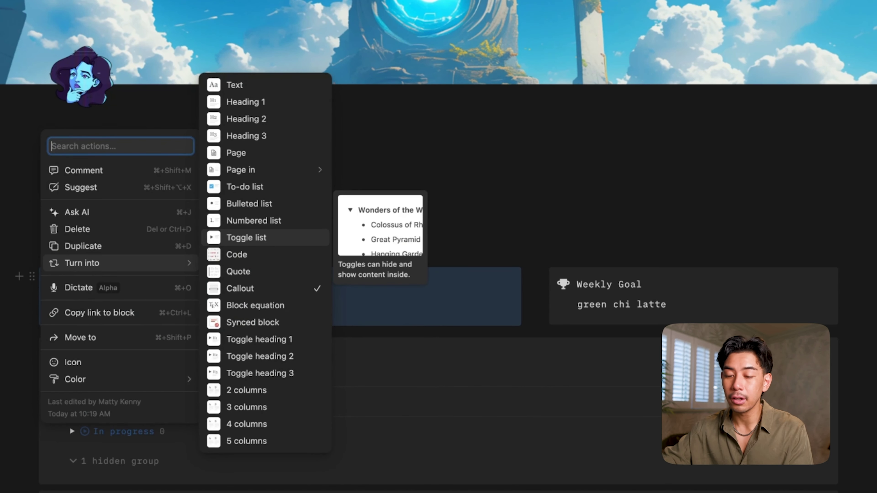
pyautogui.press('Escape')
pyautogui.press('Escape')
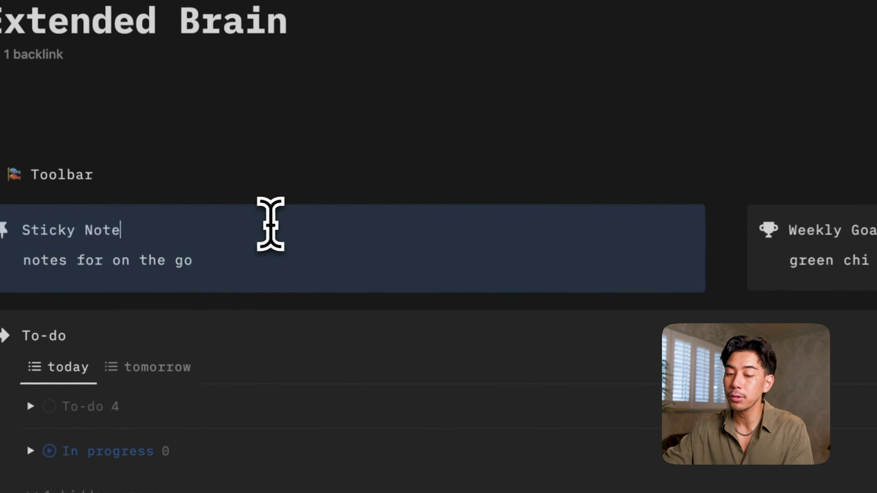
pyautogui.click(271, 224)
pyautogui.write('/t')
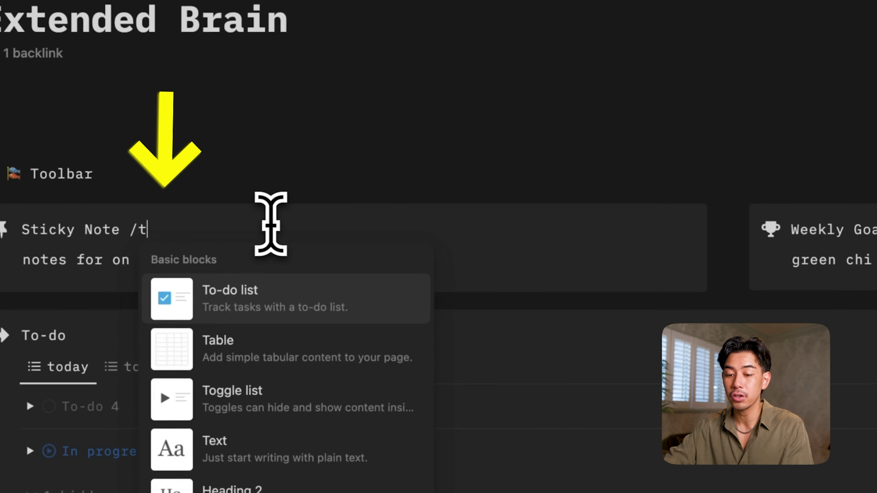
pyautogui.write('urn into')
pyautogui.scroll(-5, 300, 337)
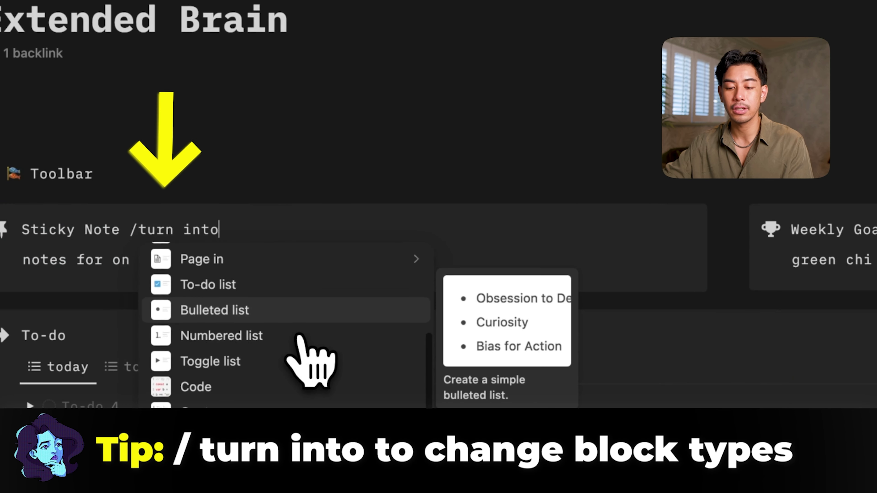
pyautogui.click(311, 344)
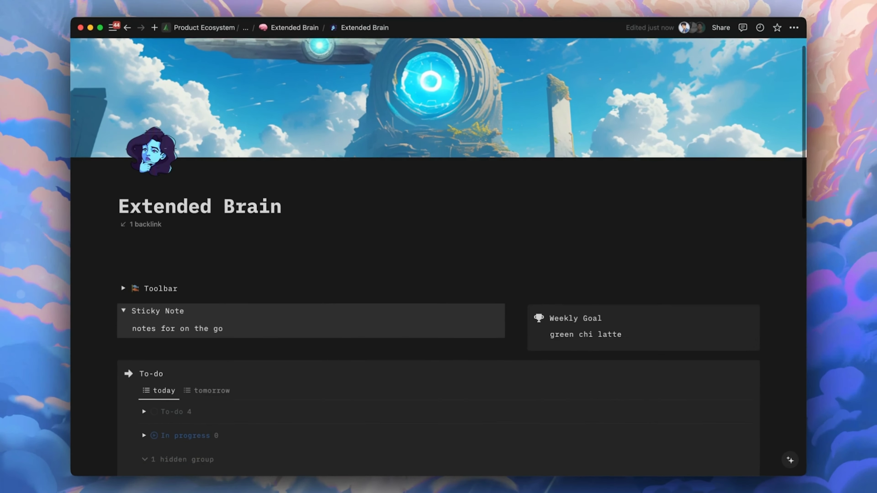
# - Remove the arrow icon from the To-do callout
pyautogui.scroll(-3, 234, 231)
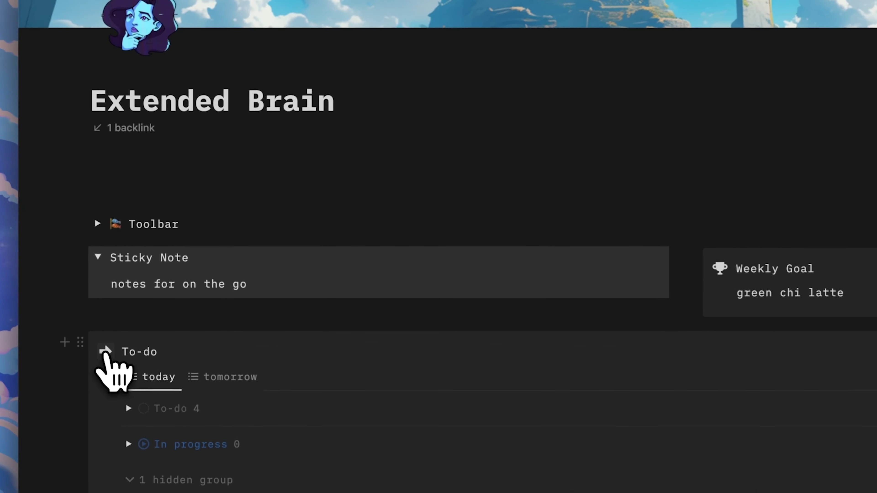
pyautogui.click(130, 294)
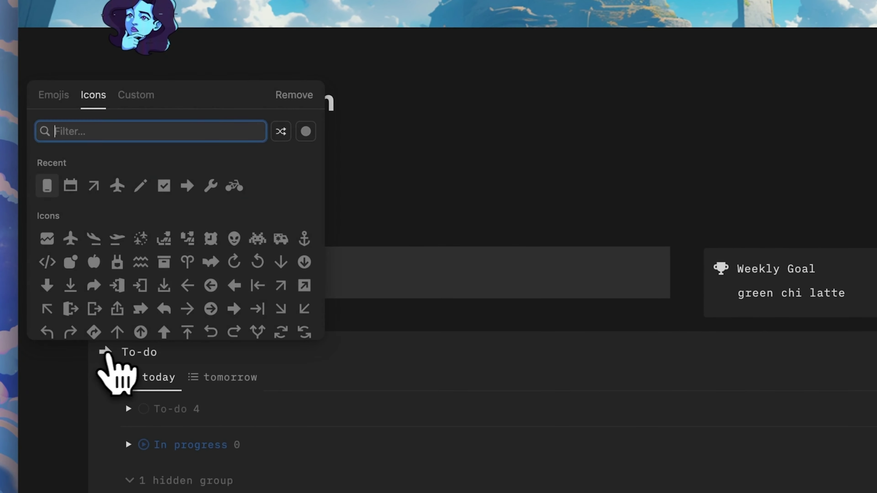
pyautogui.click(304, 100)
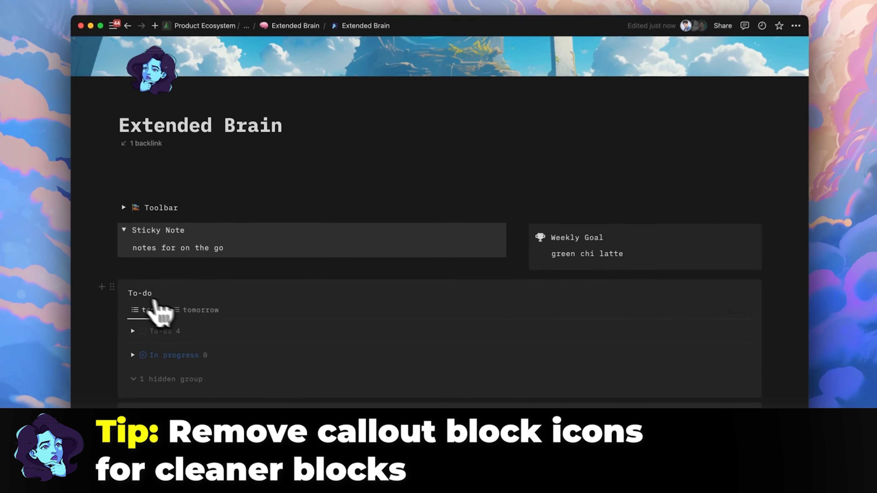
# - Reset the To-do block's gray background to the Default background color
pyautogui.click(114, 289)
pyautogui.moveTo(166, 368)
pyautogui.click(299, 367)
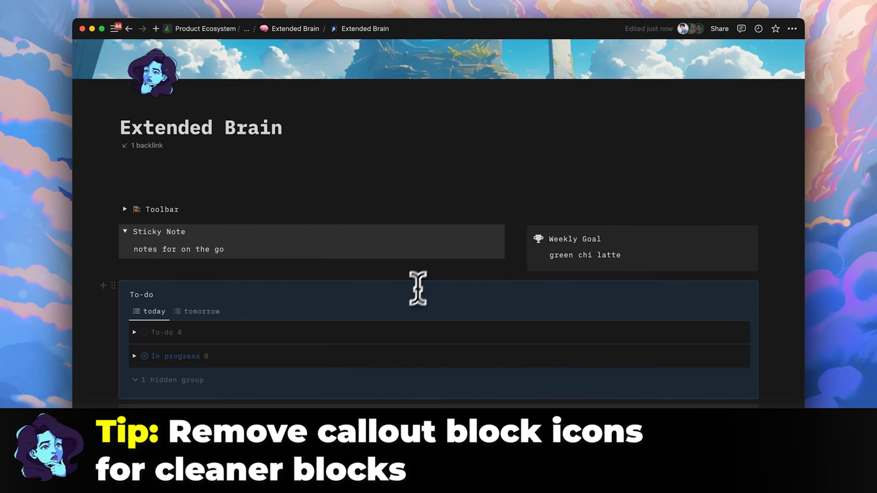
pyautogui.scroll(-3, 403, 296)
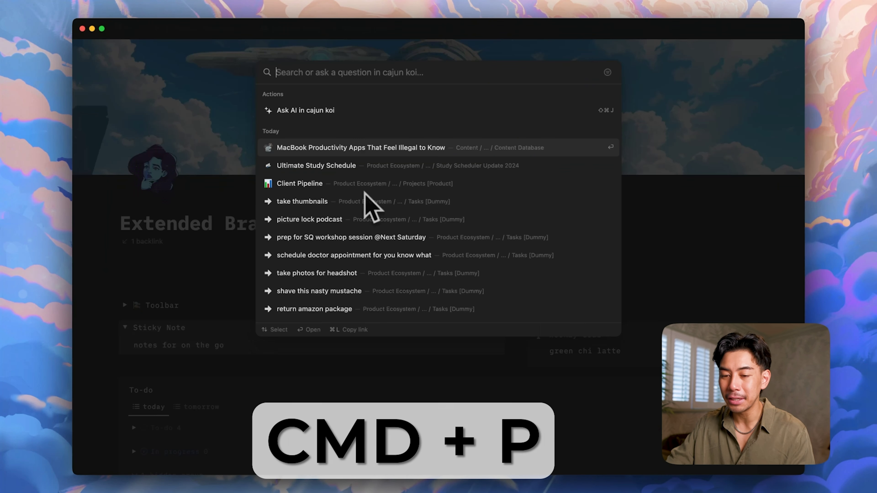
# - Dismiss quick search without opening a page, start dictation, and show the microphone device list
pyautogui.press('Down')
pyautogui.press('Down')
pyautogui.press('Down')
pyautogui.press('Up')
pyautogui.press('Up')
pyautogui.press('Up')
pyautogui.press('Up')
pyautogui.press('Down')
pyautogui.press('Up')
pyautogui.press('Up')
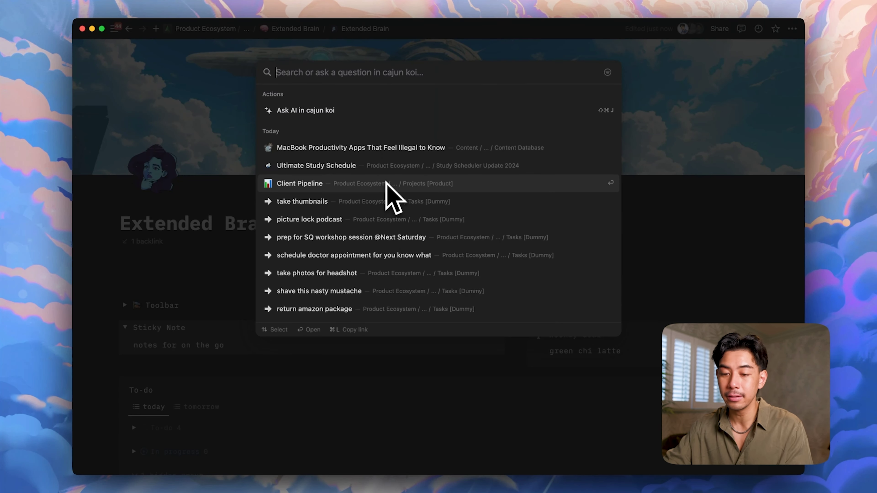
pyautogui.press('Escape')
pyautogui.press('super+o')
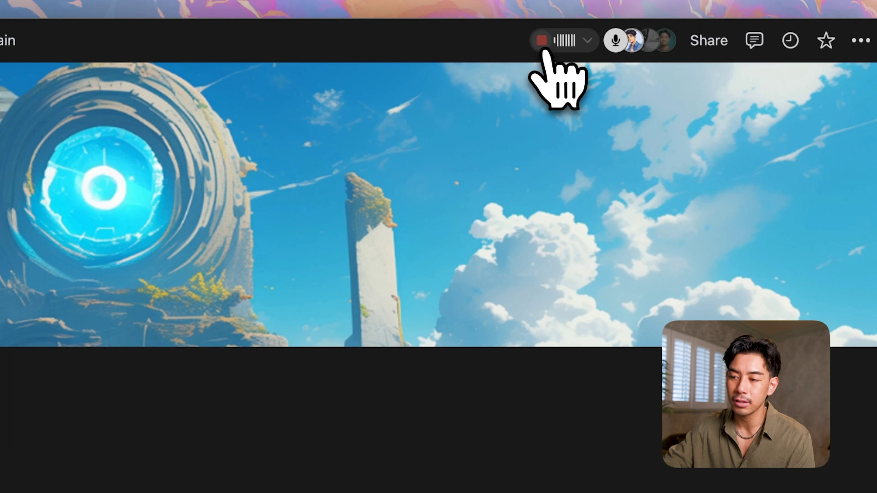
pyautogui.click(587, 43)
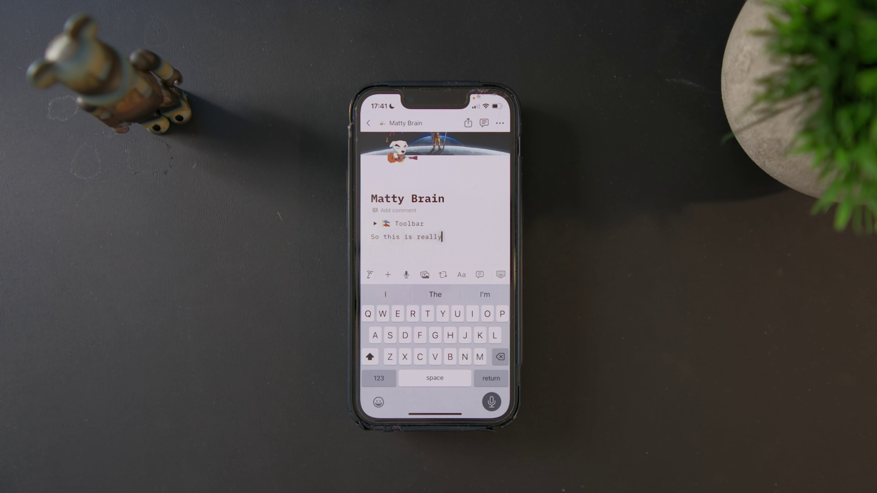
# - Dictate 'if you wanna talk to get your thoughts out to type or' below the Toolbar
pyautogui.write('if you maybe take walks and you')
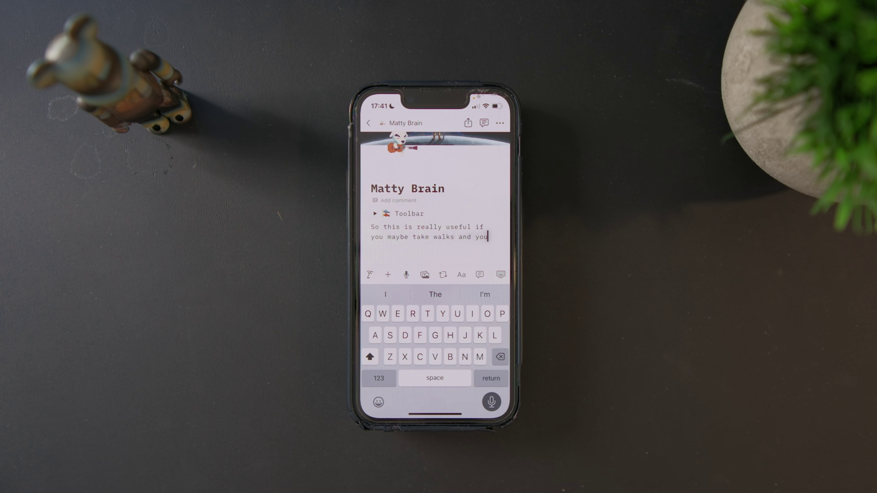
pyautogui.write(' wanna talk to get your thoughts out or you take meetings on the go it’s a really great way to Capture idea')
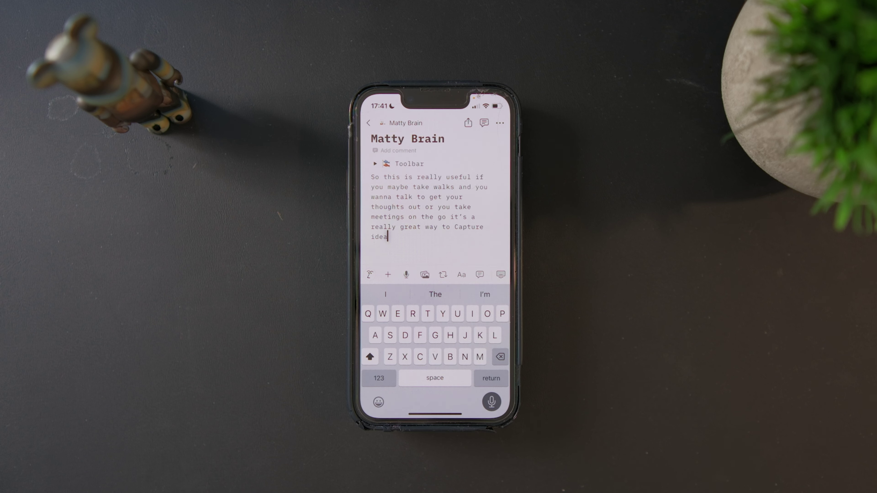
pyautogui.write(' to type or')
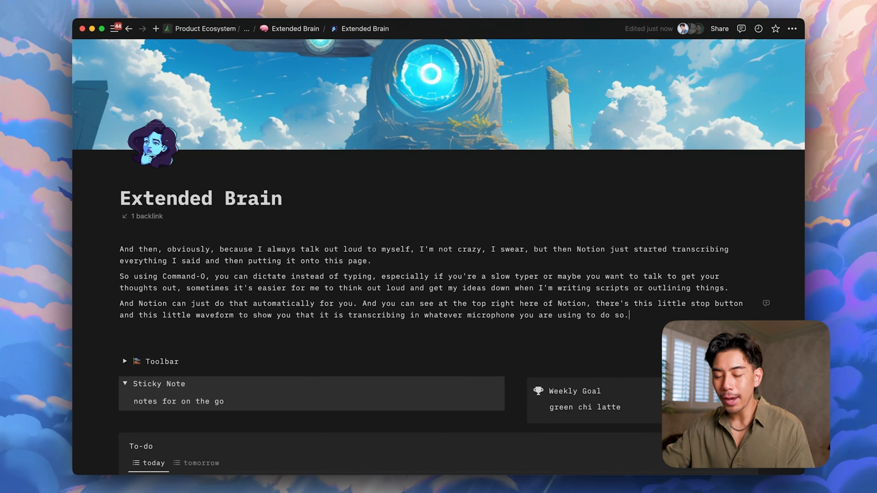
# - Delete the three dictated paragraphs, then preview the Yesterday 10:40 AM version in Version history
pyautogui.press('super+a')
pyautogui.hotkey('shift', 'Up')
pyautogui.hotkey('shift', 'Up')
pyautogui.hotkey('shift', 'Up')
pyautogui.hotkey('shift', 'Up')
pyautogui.press('BackSpace')
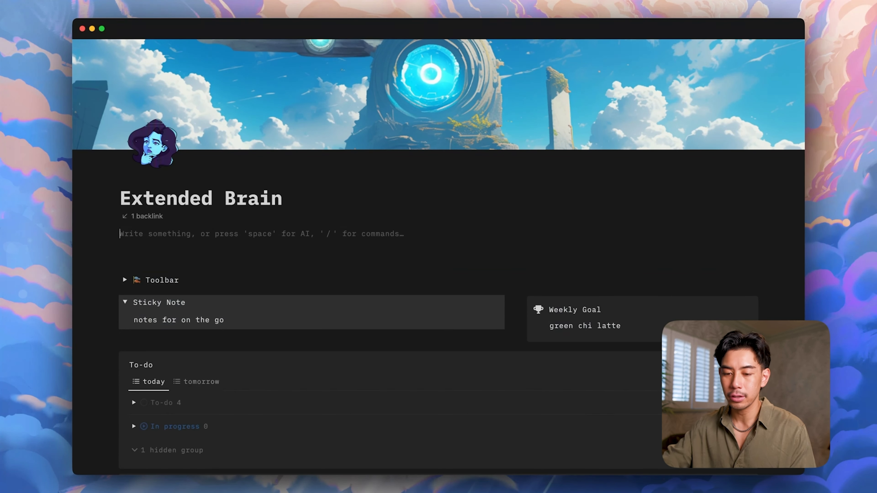
pyautogui.press('BackSpace')
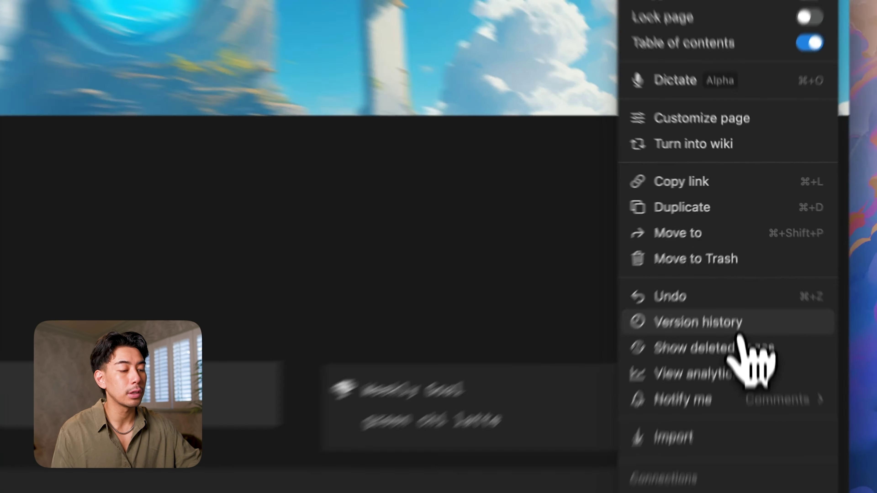
pyautogui.click(738, 326)
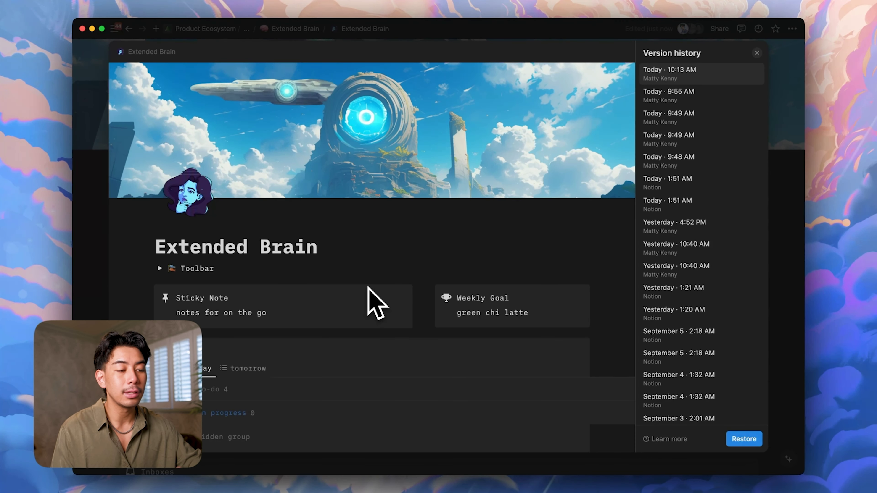
pyautogui.click(656, 271)
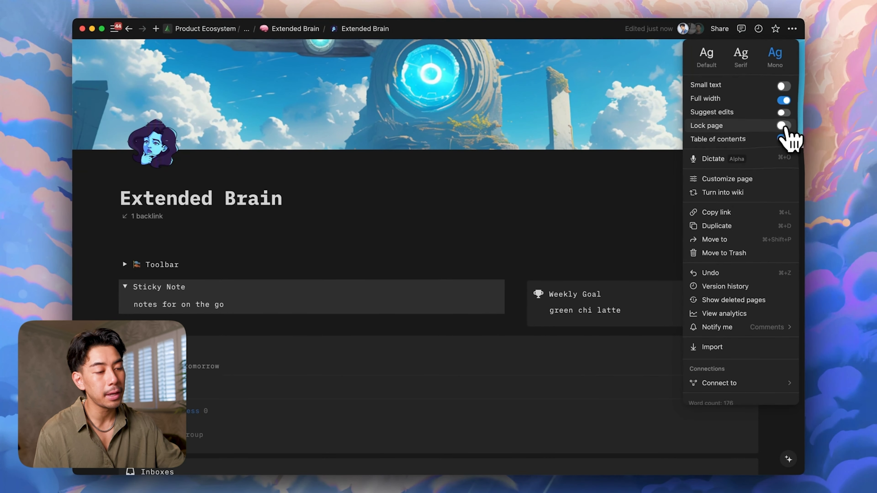
# - Switch on Lock page for the Extended Brain page and close the page menu
pyautogui.click(783, 126)
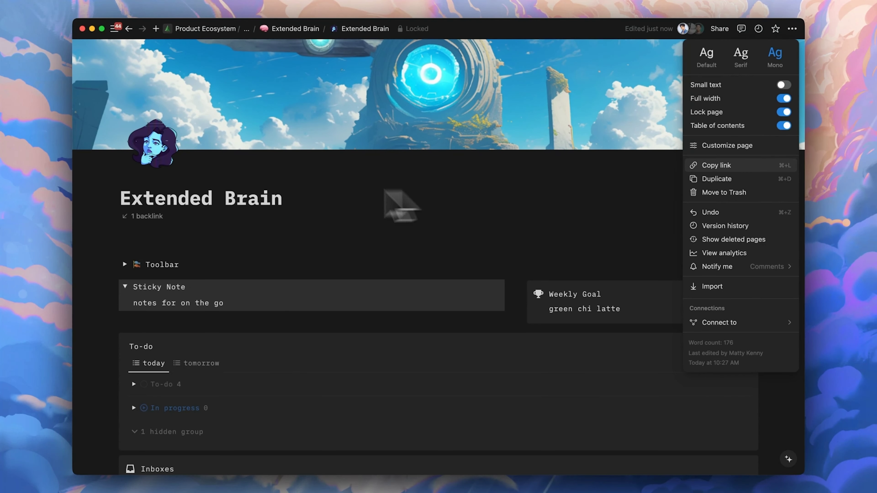
pyautogui.click(290, 228)
pyautogui.scroll(-3, 286, 219)
pyautogui.scroll(-10, 290, 228)
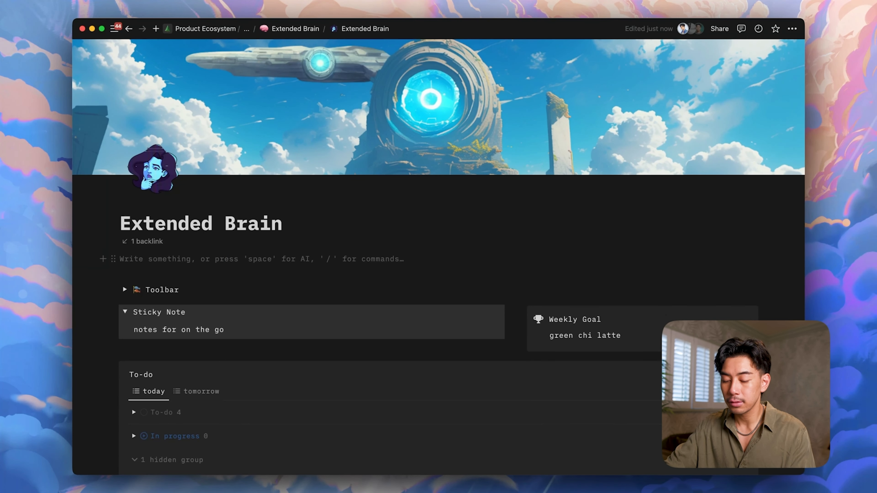
# - Link and open the 'X Notion Secrets You Didn't Know to 10X Your Productivity' page
pyautogui.write('[[notion')
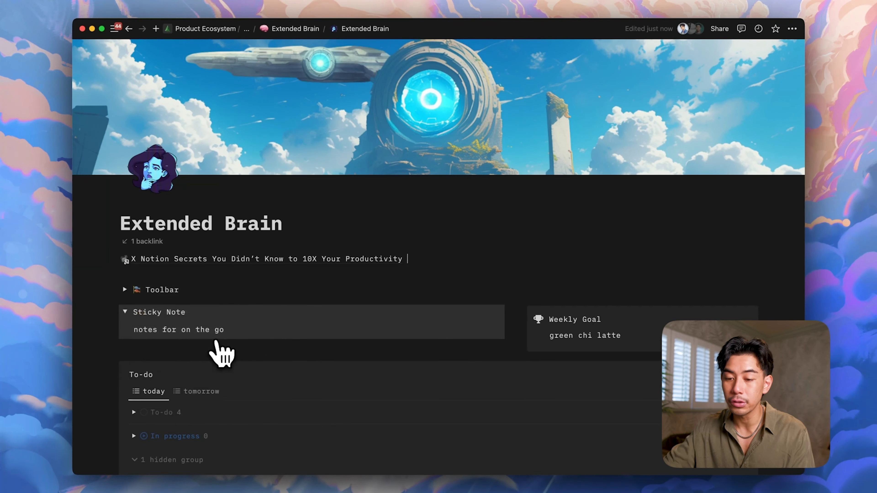
pyautogui.click(349, 260)
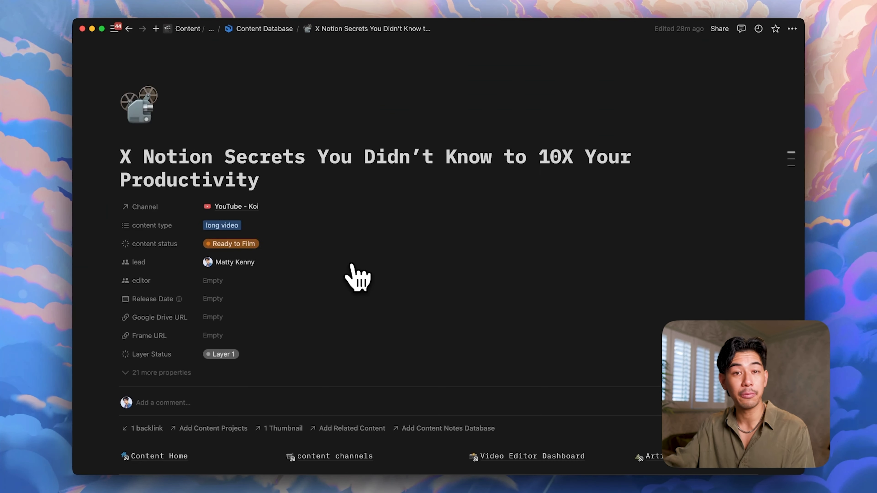
pyautogui.scroll(-20, 352, 265)
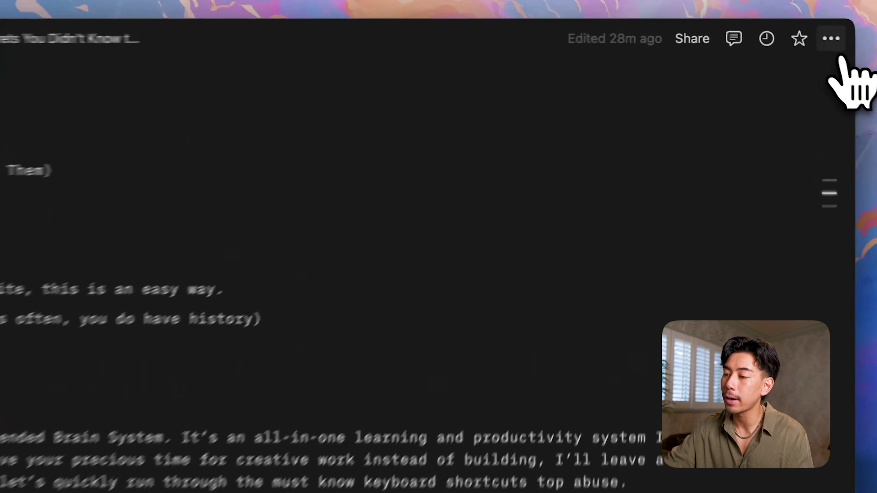
# - In suggesting mode, suggest deleting the Extended Brain System sentence with comment 'Add more notes because they missed something'
pyautogui.click(793, 31)
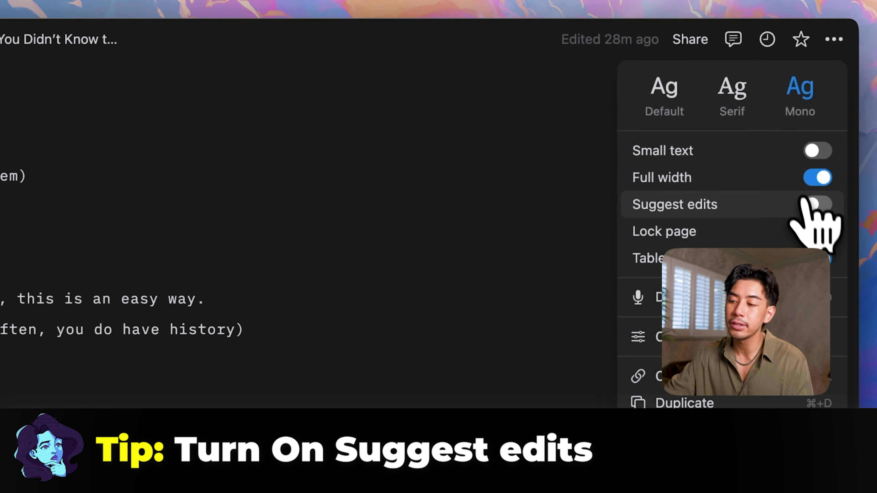
pyautogui.click(817, 205)
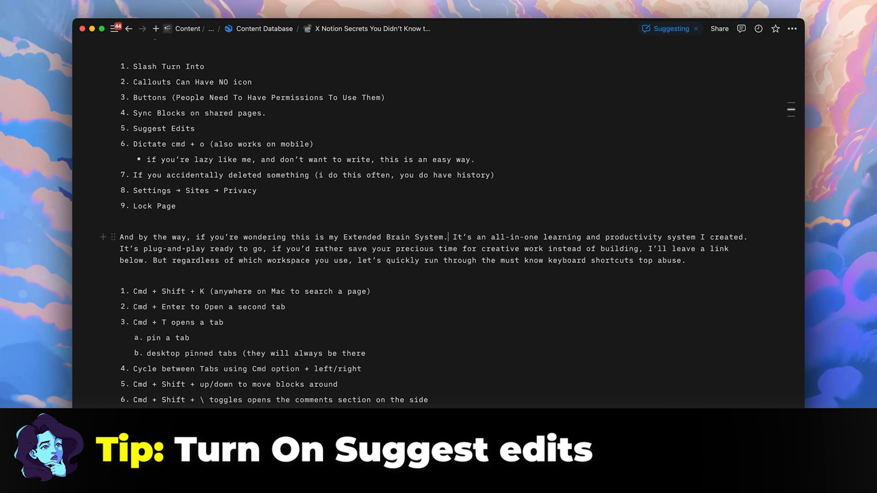
pyautogui.moveTo(130, 238); pyautogui.dragTo(448, 237)
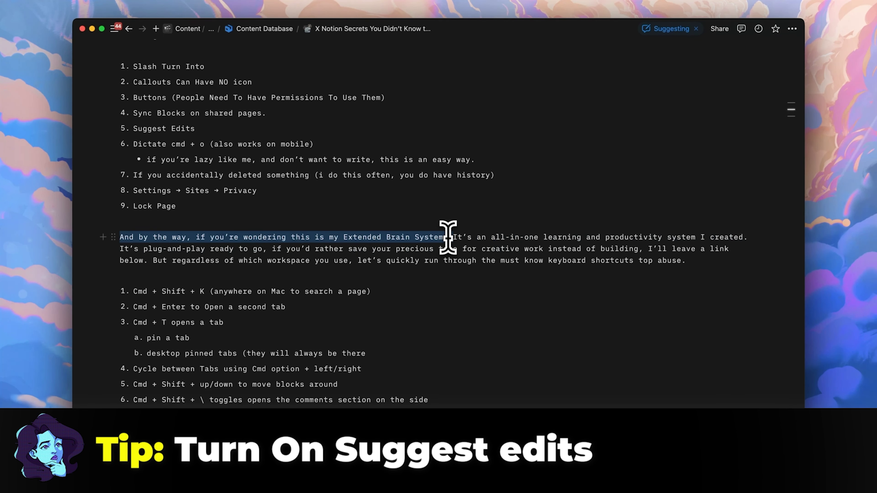
pyautogui.press('BackSpace')
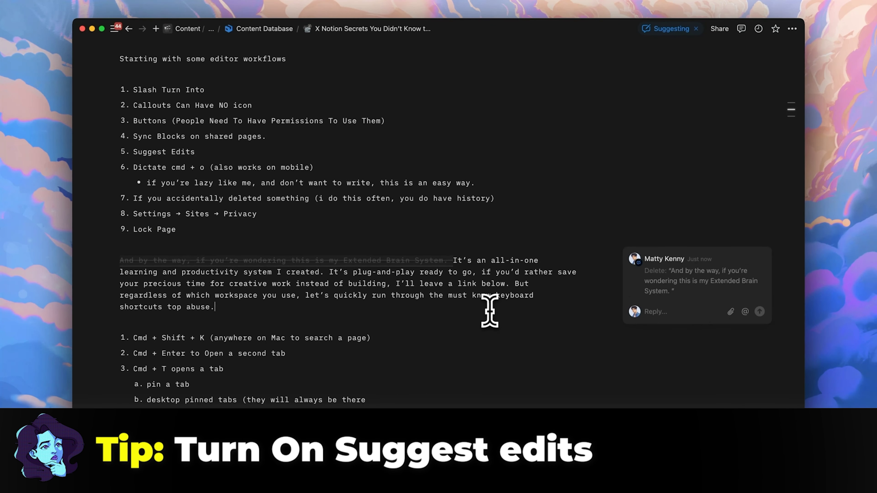
pyautogui.write('Add more notes b')
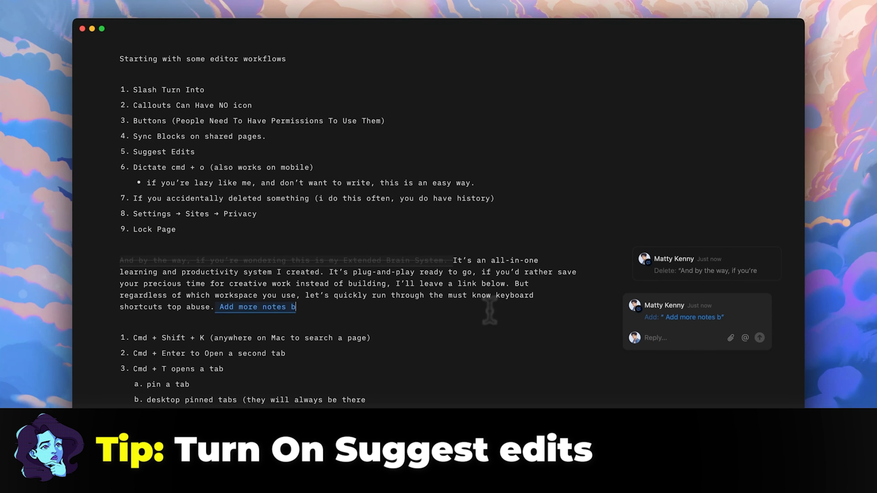
pyautogui.write('ecause they missed something')
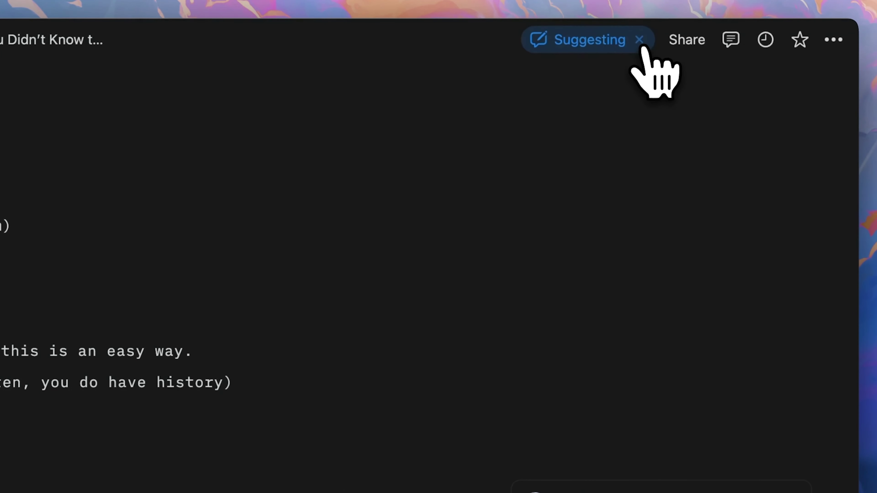
# - Turn off suggesting mode and add an emoji reaction to the deletion suggestion comment
pyautogui.click(696, 28)
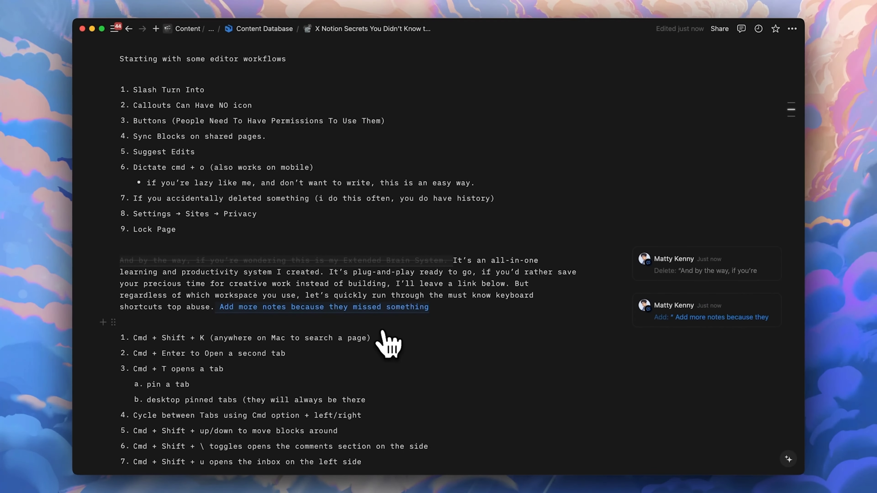
pyautogui.click(688, 257)
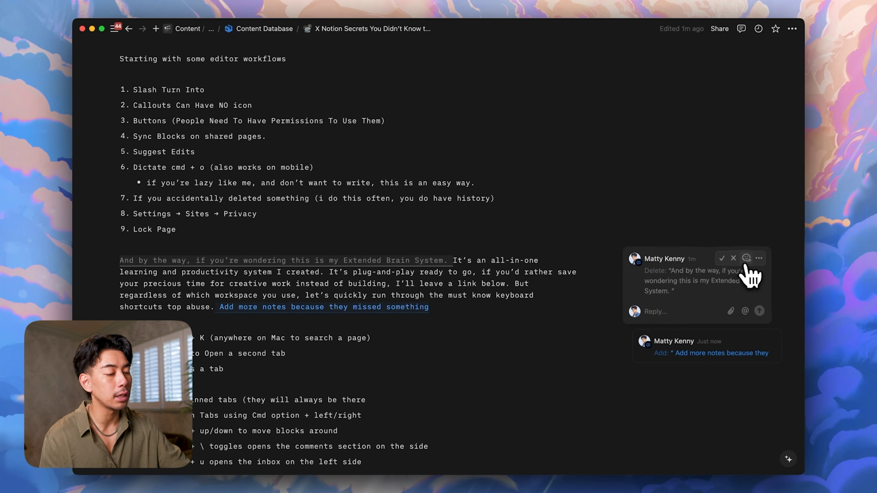
pyautogui.click(746, 258)
pyautogui.click(614, 331)
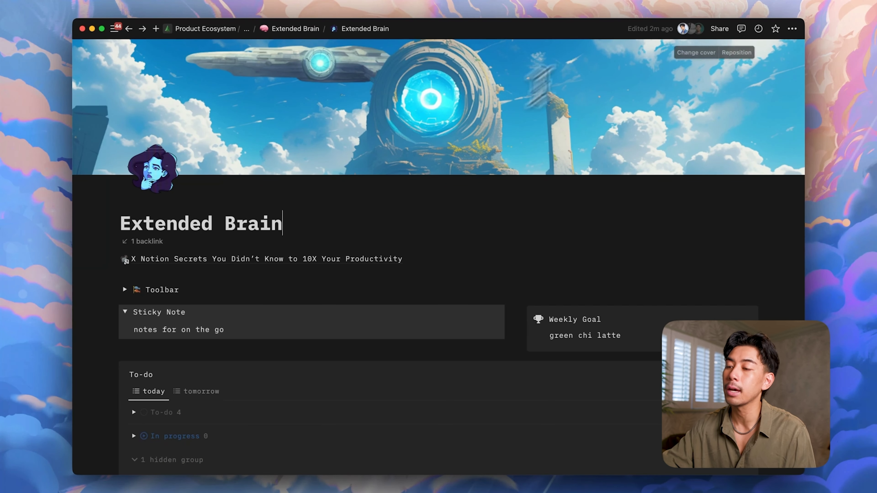
# - View the Share popover's Publish site options, then dismiss the popover
pyautogui.click(720, 29)
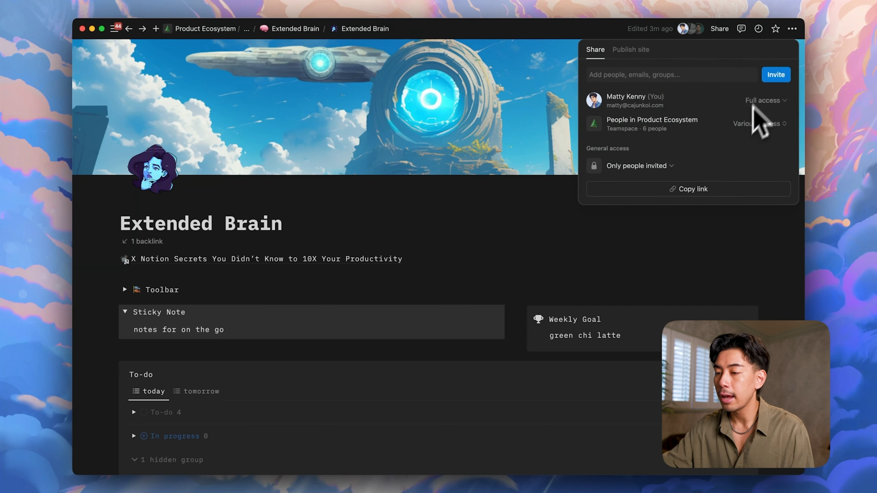
pyautogui.click(631, 52)
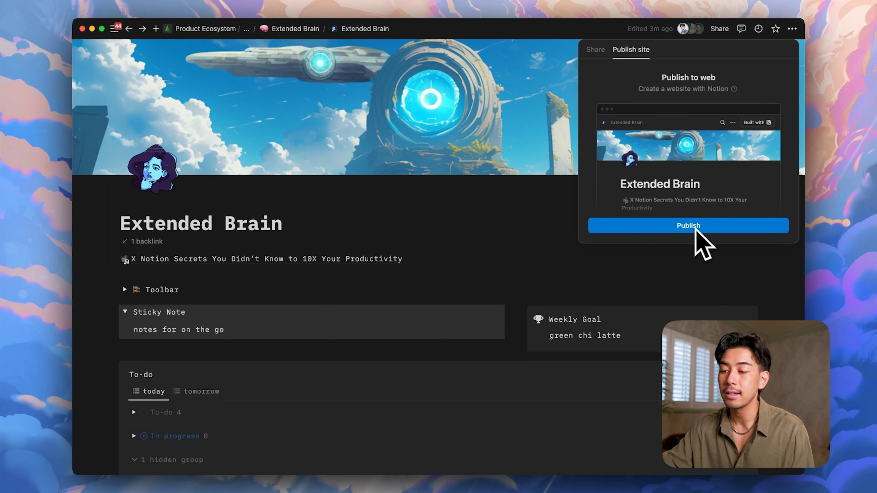
pyautogui.press('Escape')
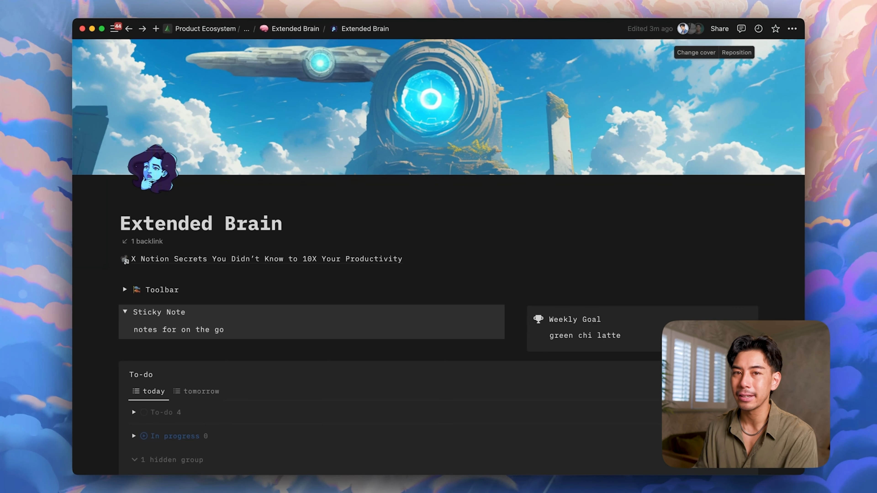
pyautogui.press('super+backslash')
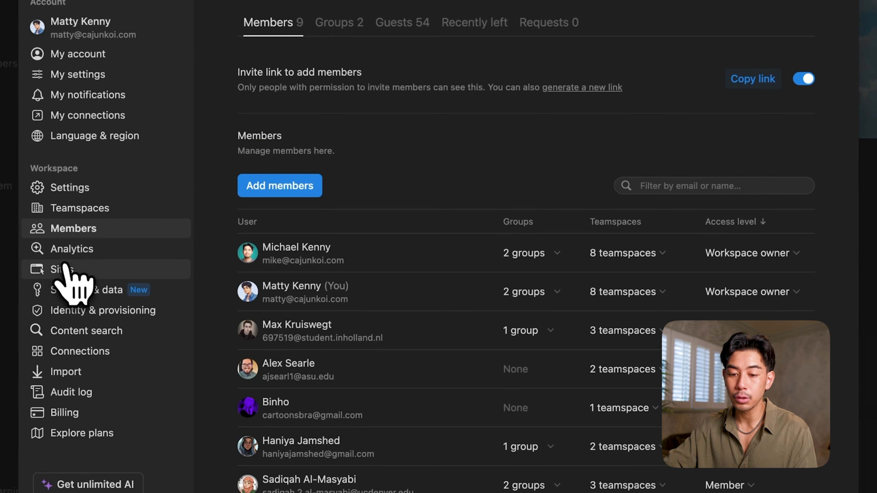
pyautogui.click(64, 270)
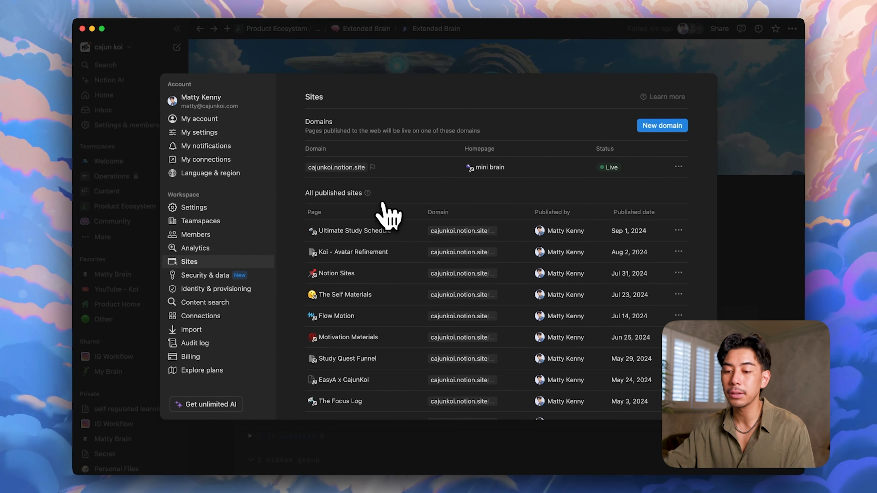
pyautogui.scroll(-1, 389, 216)
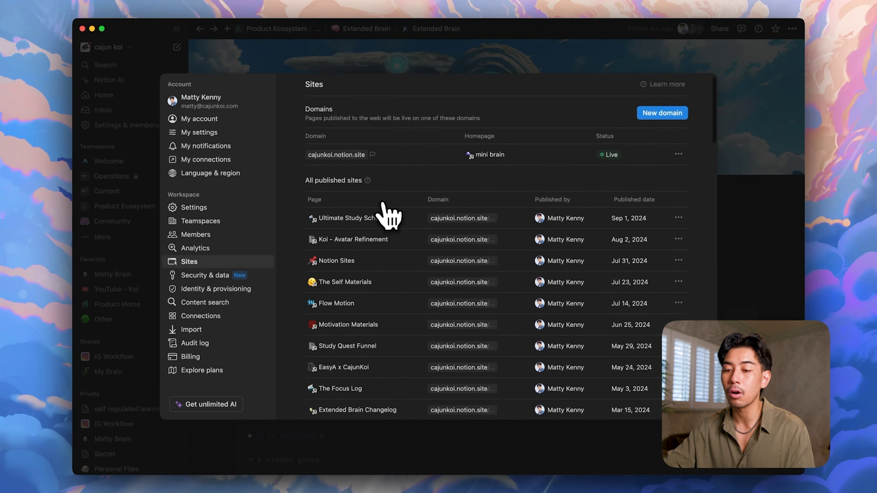
pyautogui.scroll(-3, 366, 246)
pyautogui.scroll(-5, 373, 246)
pyautogui.scroll(4, 678, 289)
pyautogui.scroll(-1, 675, 273)
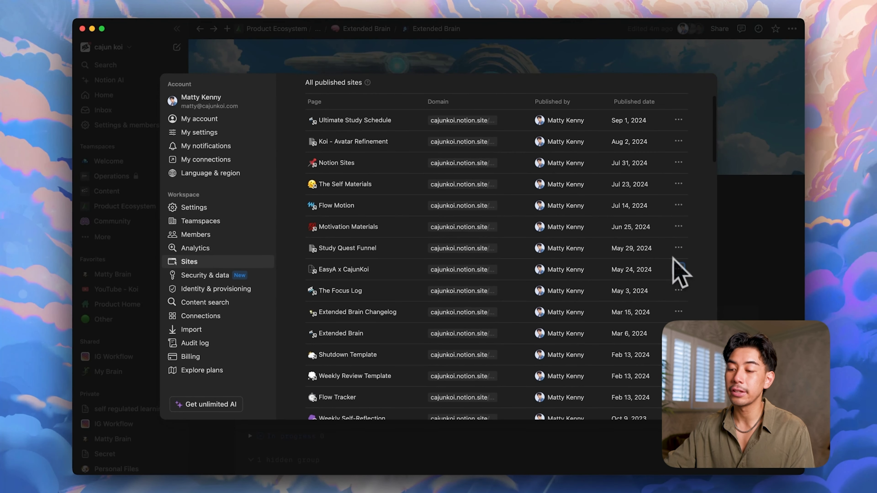
pyautogui.click(628, 318)
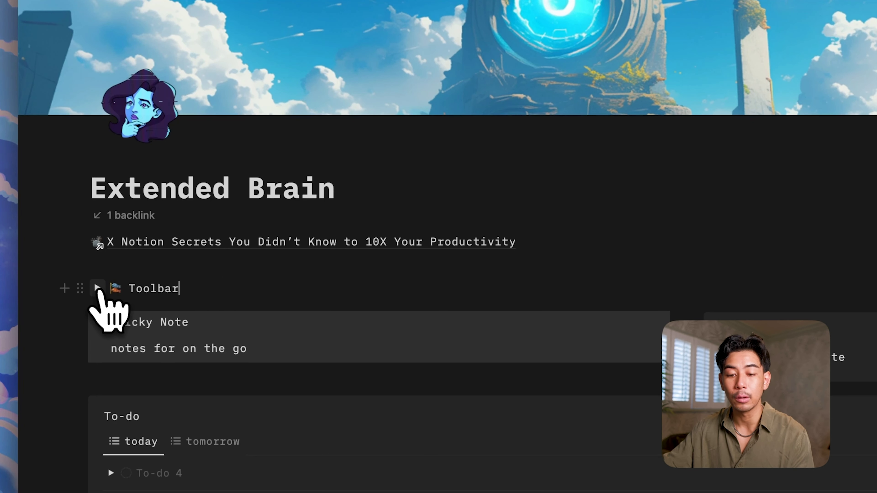
# - Expand the Toolbar and start here toggles and list pages sharing the synced Changelog block
pyautogui.click(98, 288)
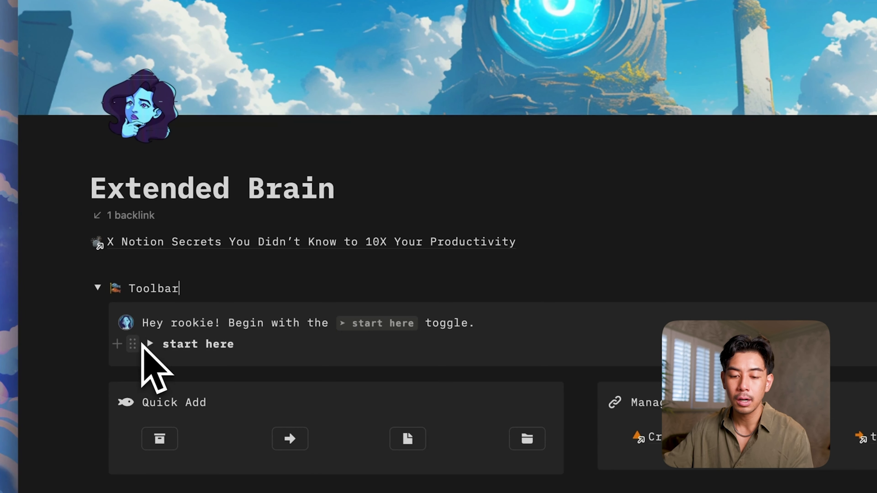
pyautogui.click(149, 343)
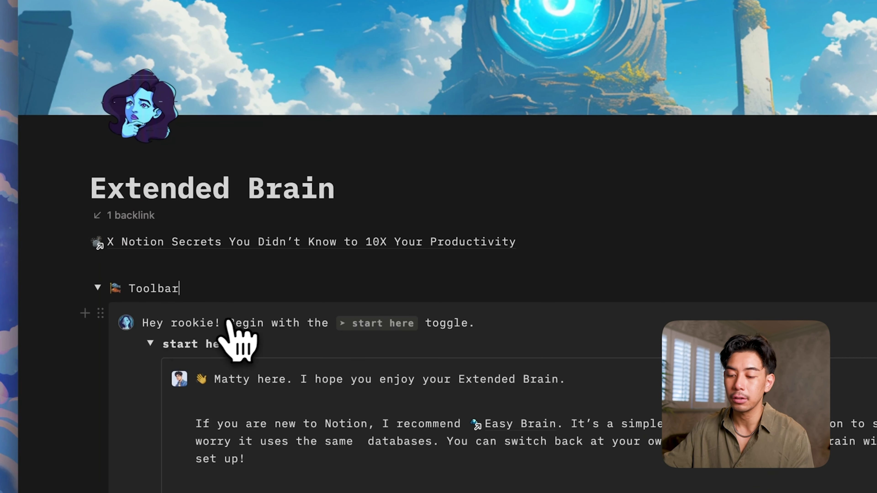
pyautogui.scroll(-5, 235, 332)
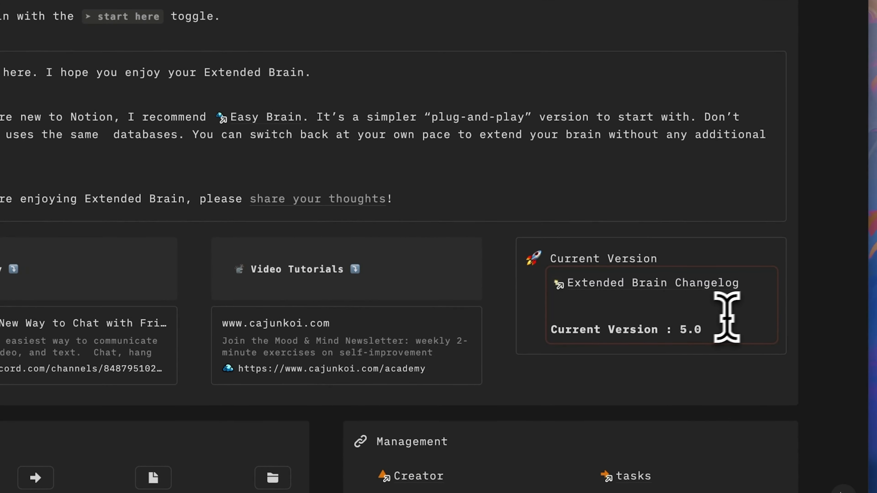
pyautogui.click(745, 320)
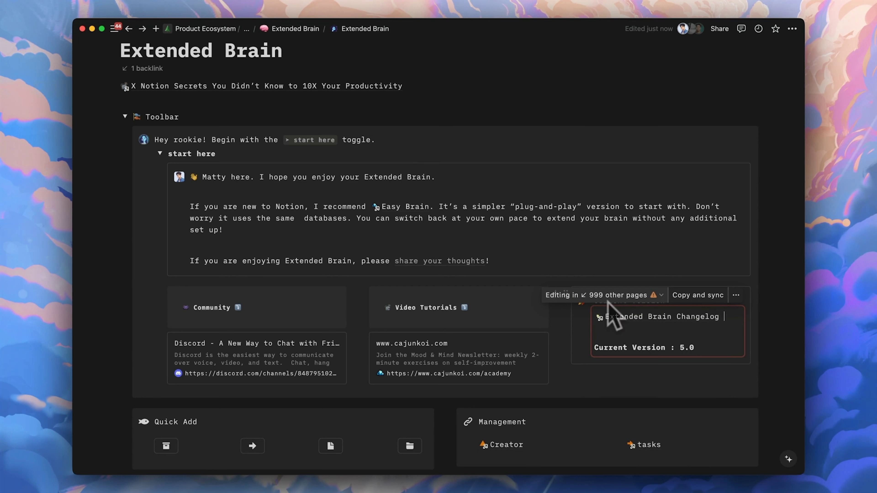
pyautogui.click(661, 296)
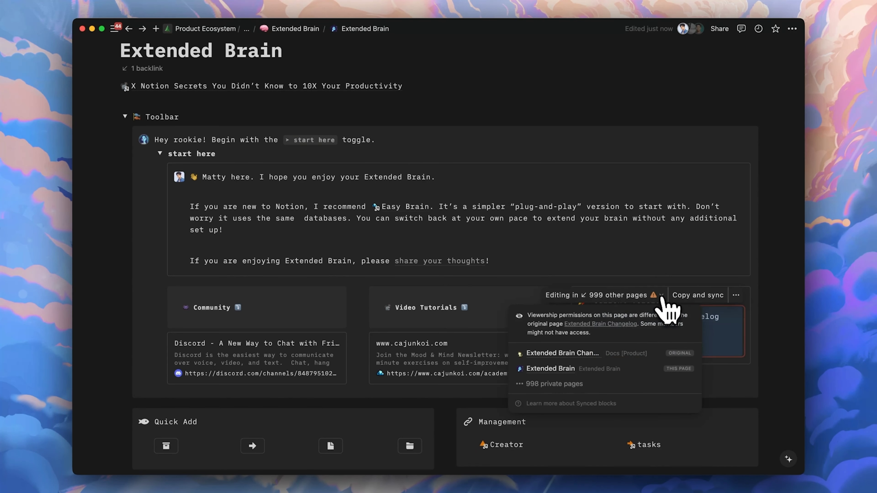
# - Open the original Extended Brain Changelog page in a new tab and switch to it
pyautogui.keyDown('super'); pyautogui.click(610, 358); pyautogui.keyUp('super')
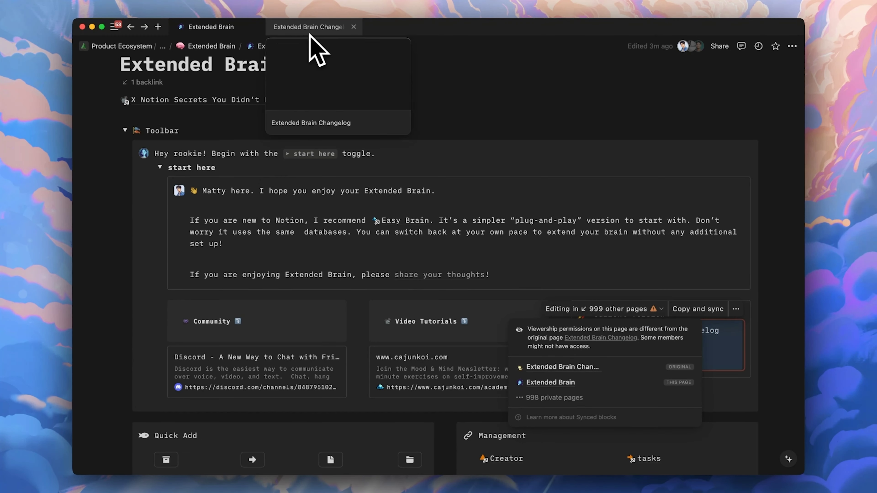
pyautogui.click(310, 27)
pyautogui.scroll(10, 345, 264)
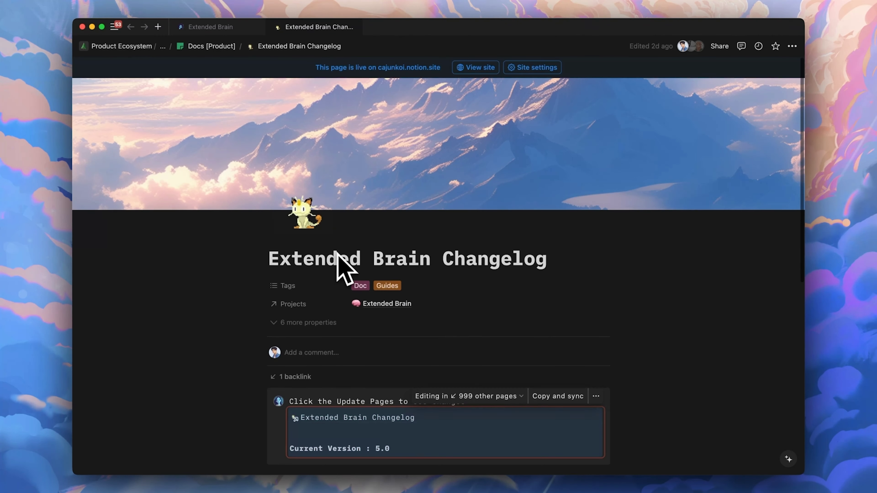
pyautogui.scroll(-2, 423, 251)
pyautogui.scroll(2, 424, 263)
# - Inspect the Changelog page title and its original synced block
pyautogui.click(428, 262)
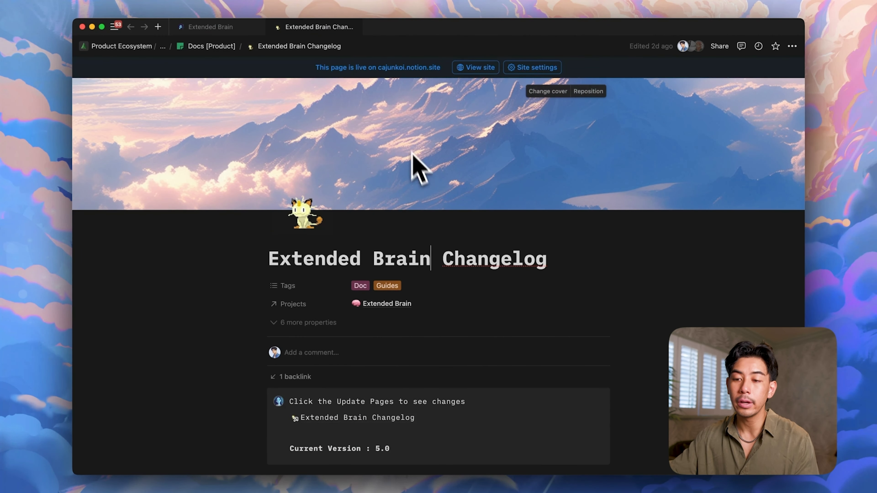
pyautogui.scroll(-5, 392, 215)
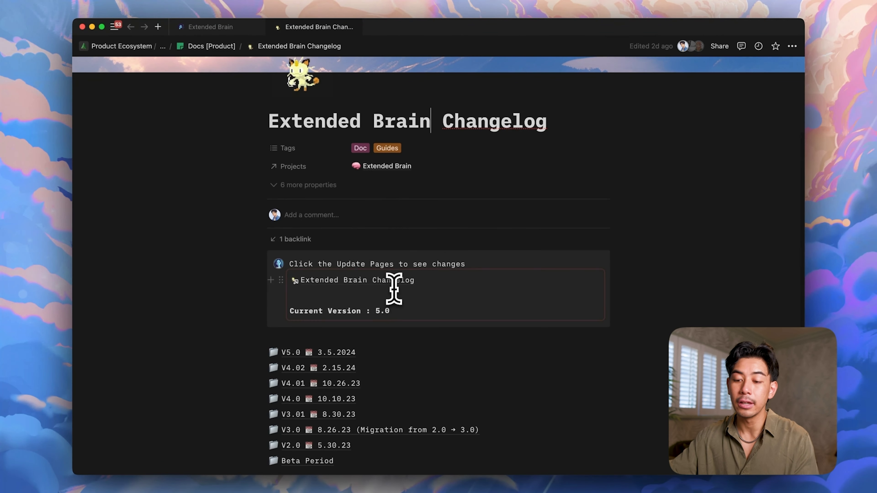
pyautogui.click(395, 292)
pyautogui.scroll(5, 395, 290)
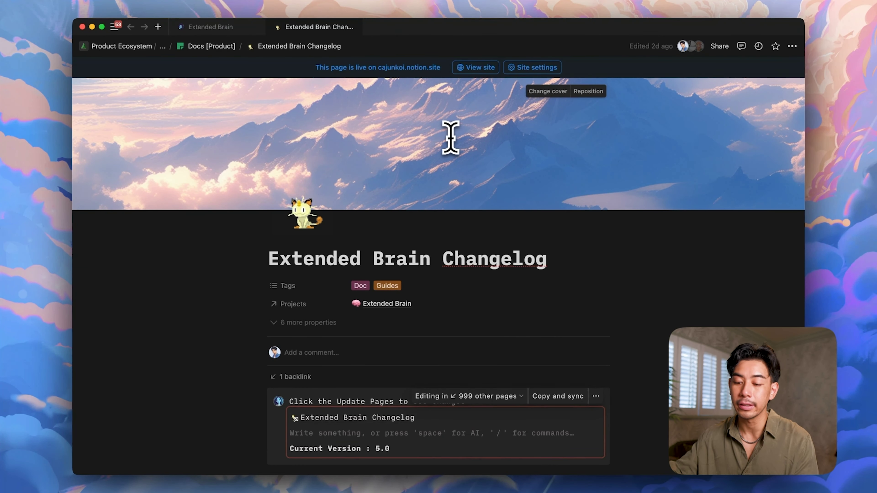
# - Check the published page's site settings and the synced Current Version block
pyautogui.click(537, 71)
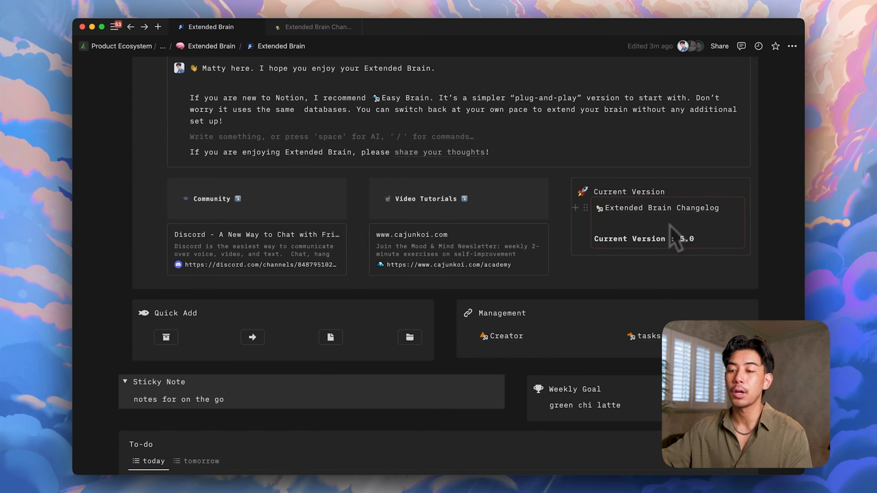
pyautogui.scroll(2, 674, 238)
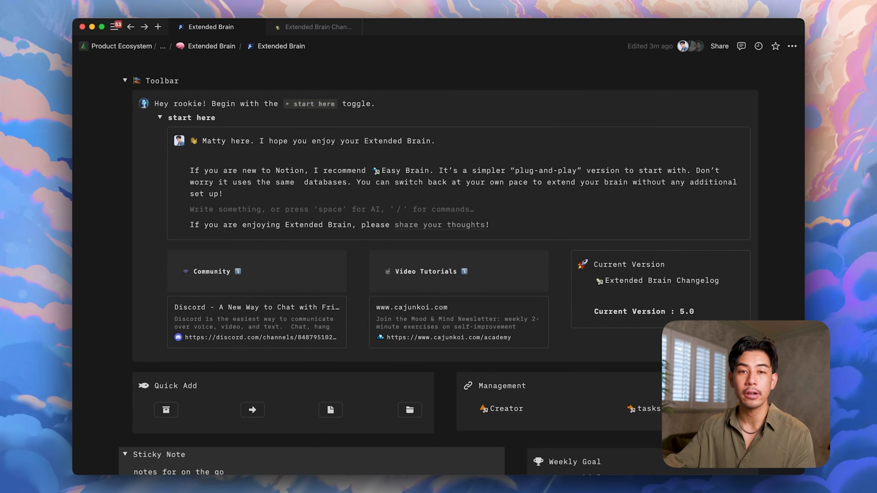
pyautogui.scroll(-2, 655, 233)
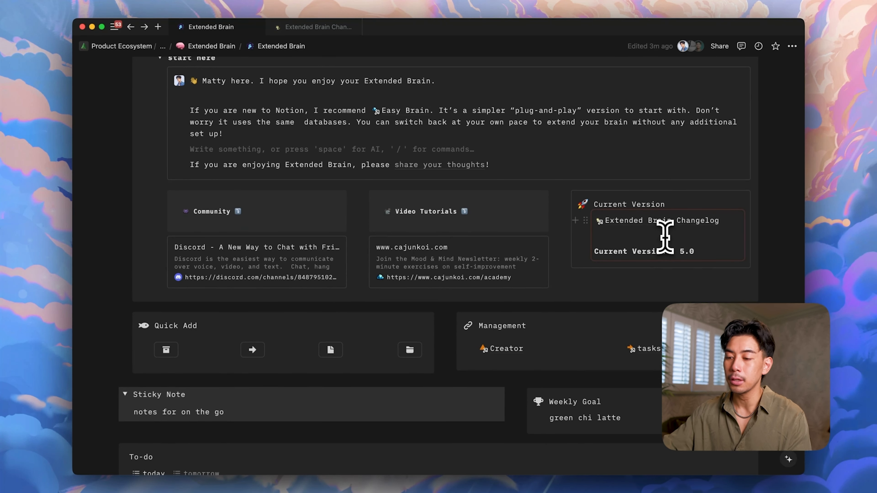
pyautogui.click(650, 237)
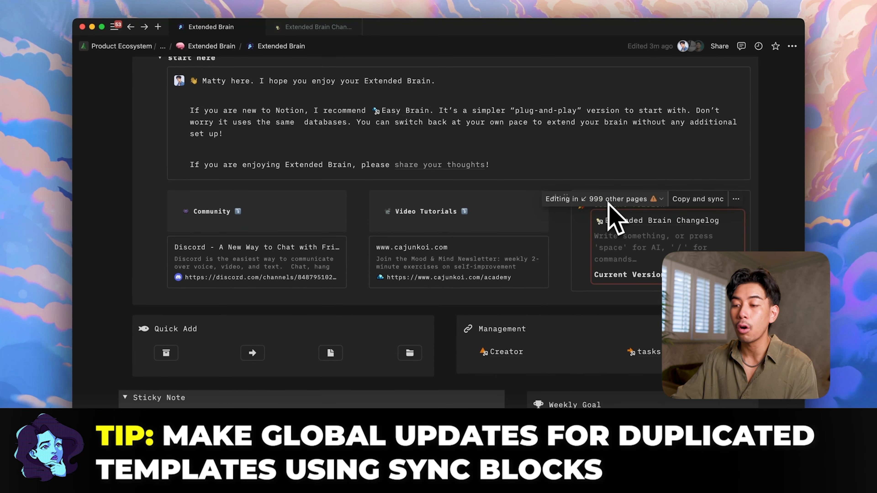
pyautogui.click(640, 162)
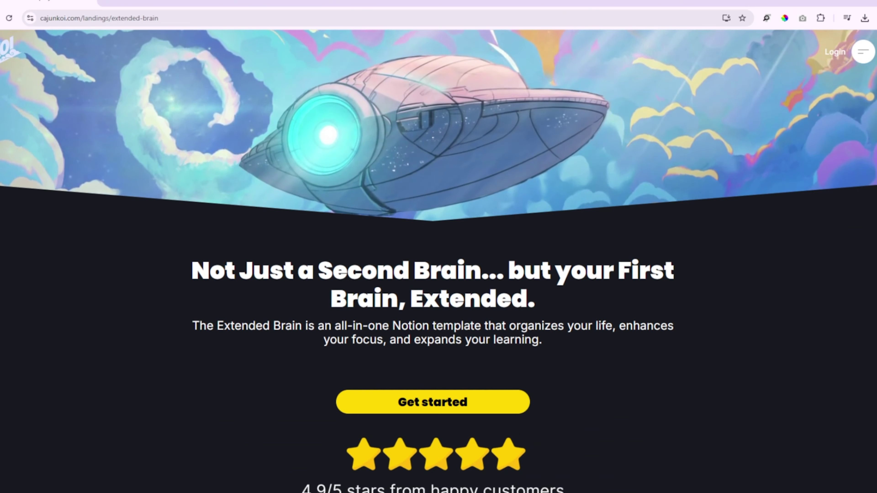
pyautogui.scroll(-15, 438, 259)
# - Scroll the cajunkoi.com Extended Brain landing page from the reviews down to the FAQ section
pyautogui.scroll(-20, 439, 259)
pyautogui.scroll(-20, 439, 259)
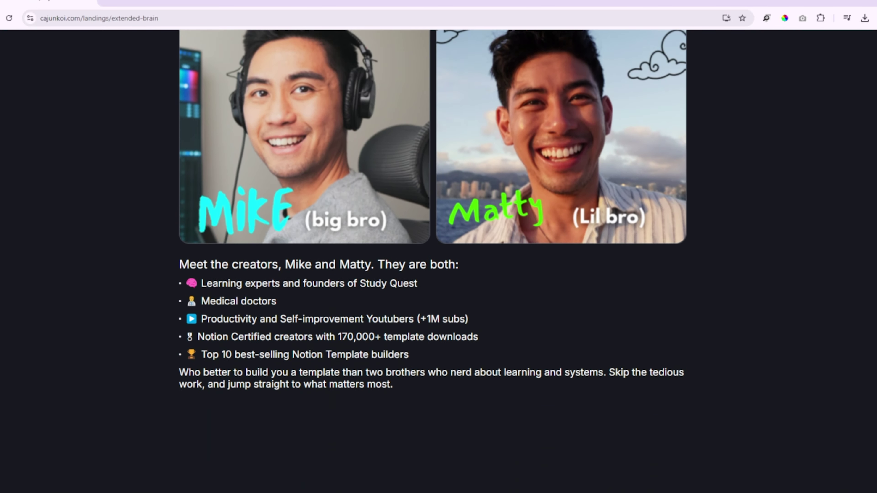
pyautogui.scroll(-20, 140, 158)
pyautogui.scroll(-15, 438, 259)
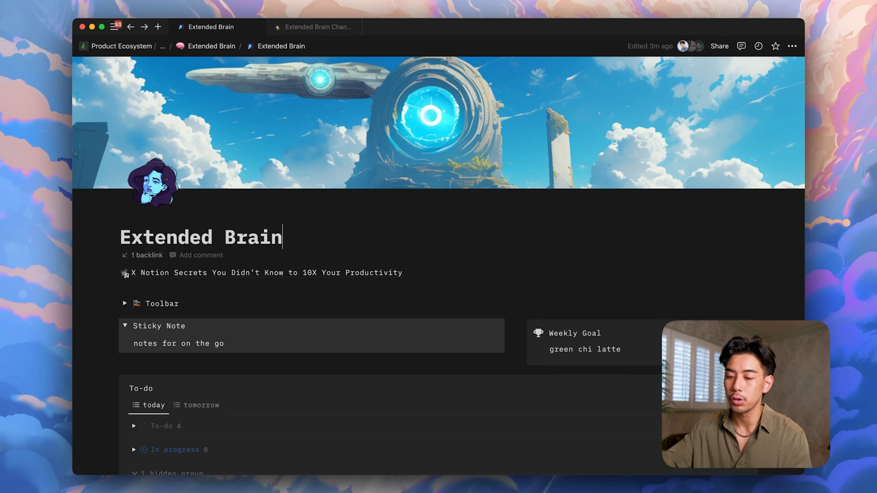
# - Cycle through the open tabs and close the extra one, keeping the Changelog page open
pyautogui.press('super+p')
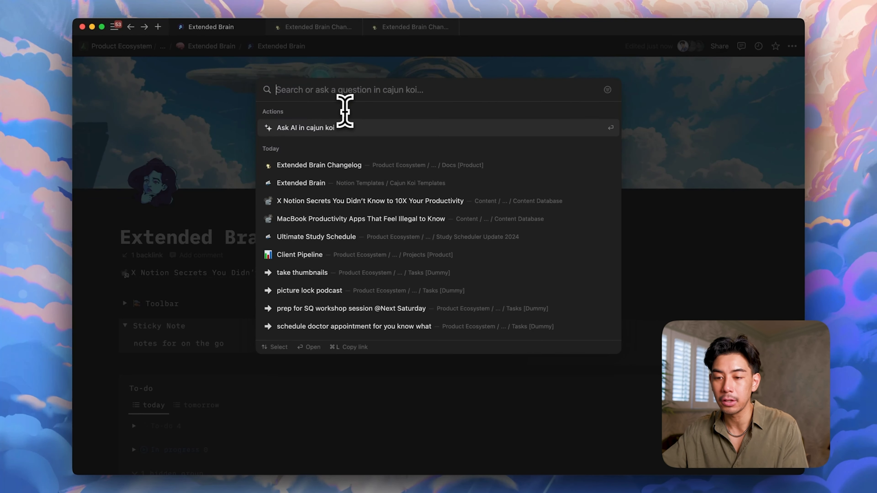
pyautogui.press('Escape')
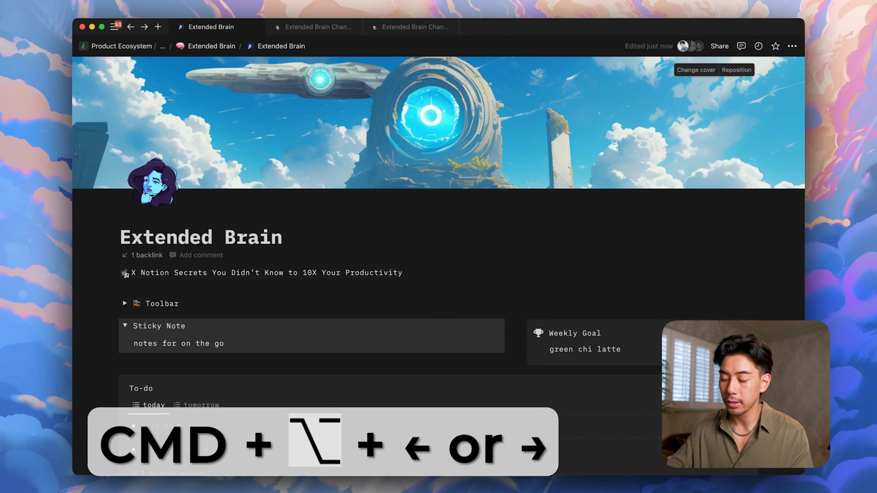
pyautogui.press('super+alt+Right')
pyautogui.press('super+alt+Right')
pyautogui.press('super+alt+Left')
pyautogui.press('super+alt+Left')
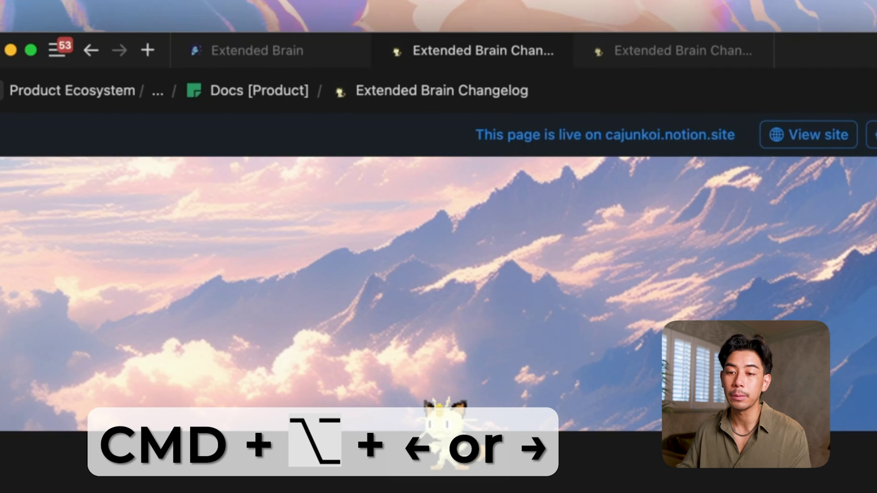
pyautogui.press('super+alt+Right')
pyautogui.press('super+alt+Left')
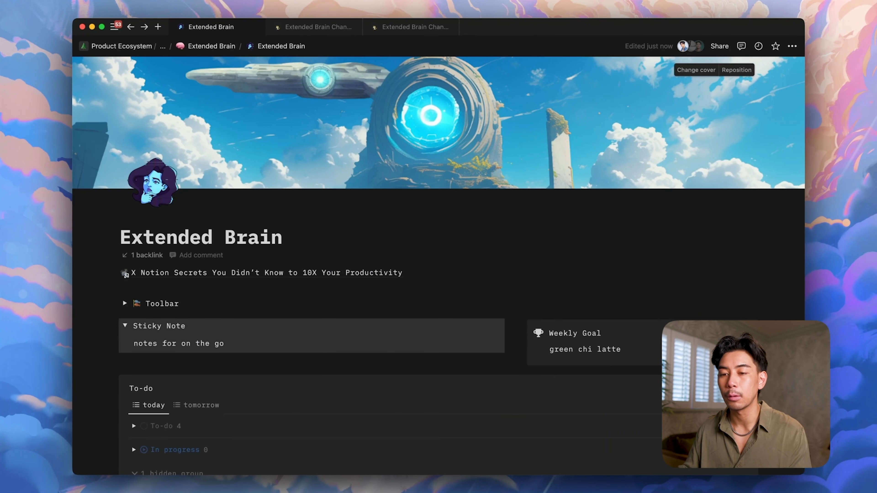
pyautogui.press('super+alt+Right')
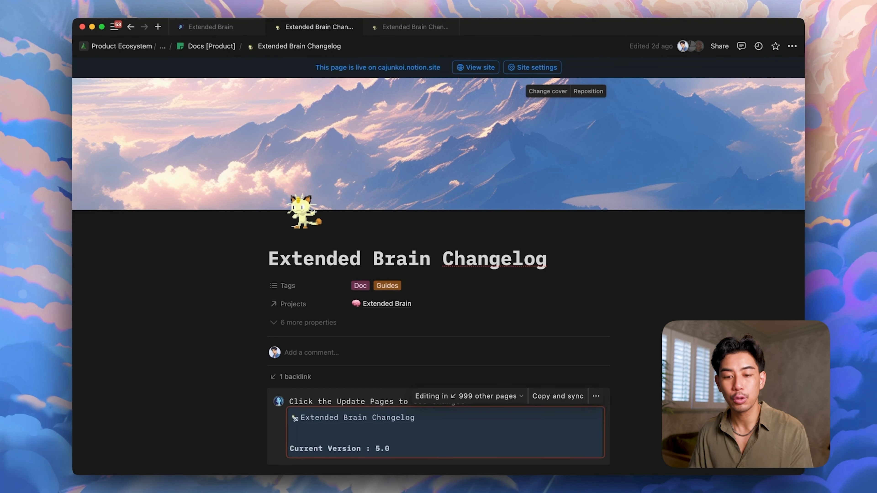
pyautogui.hotkey('ctrl', 'Tab')
pyautogui.press('super+w')
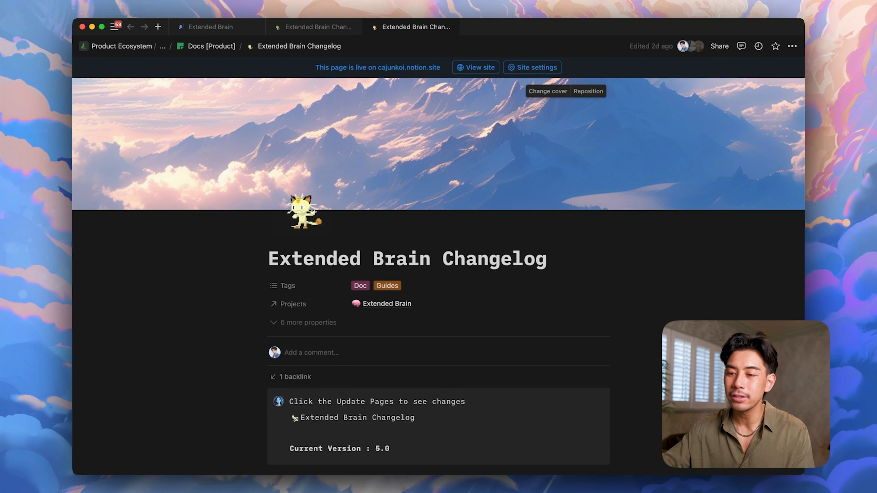
# - Move the Changelog tab to the first slot and pin it
pyautogui.moveTo(339, 26); pyautogui.dragTo(227, 19)
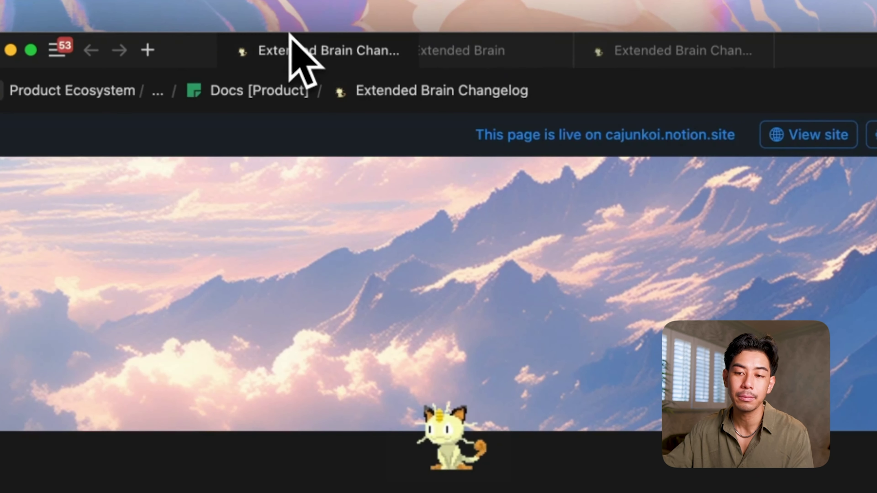
pyautogui.moveTo(289, 33); pyautogui.dragTo(291, 38)
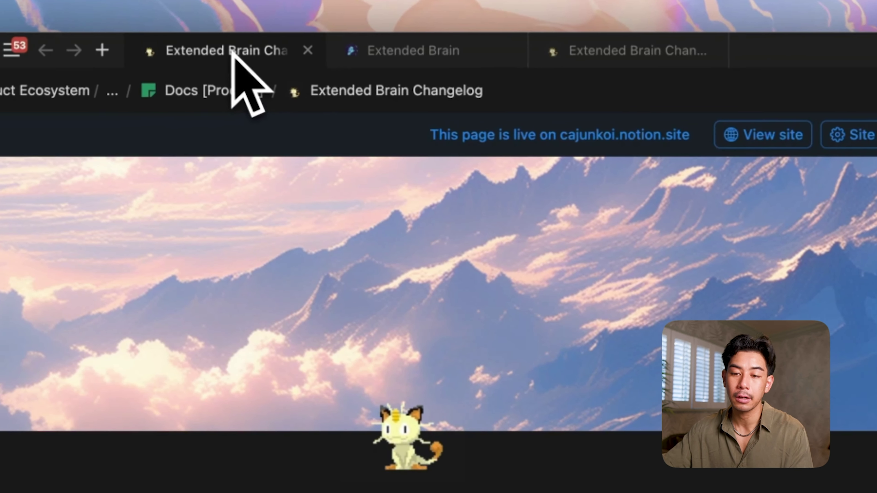
pyautogui.rightClick(276, 52)
pyautogui.click(276, 142)
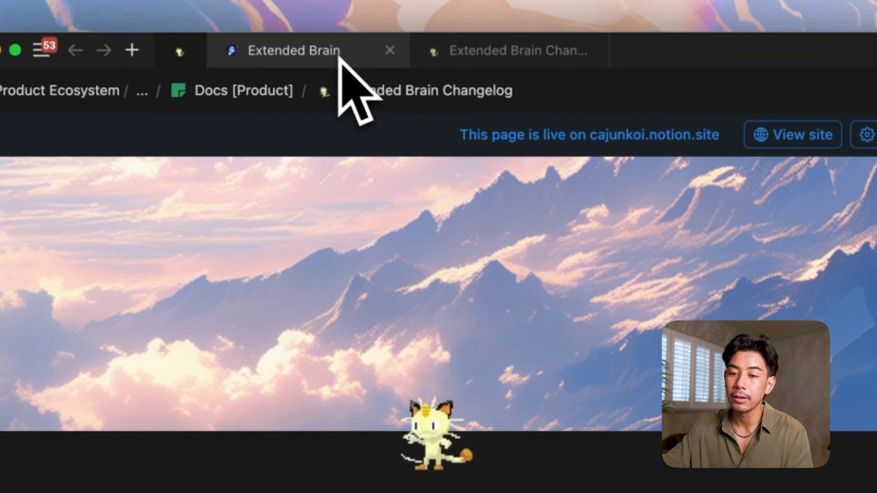
# - Pin the Extended Brain tab as well, then return to the Changelog page
pyautogui.rightClick(319, 55)
pyautogui.click(382, 146)
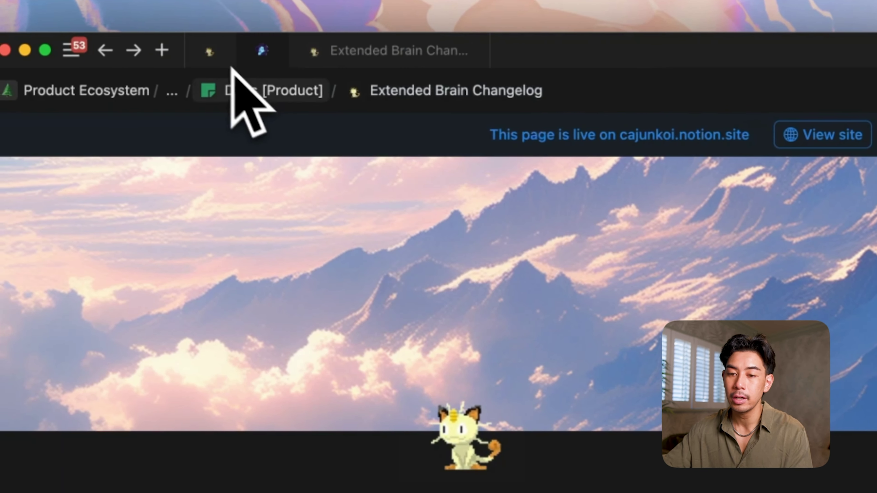
pyautogui.click(247, 60)
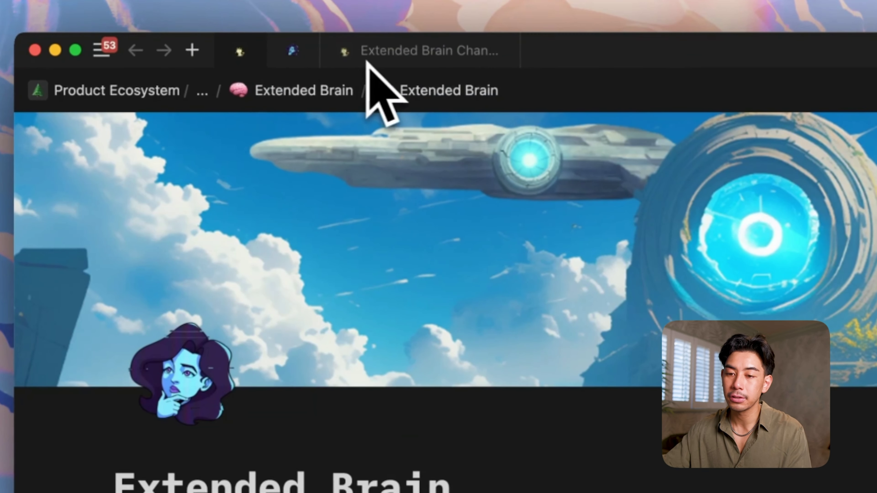
pyautogui.click(371, 63)
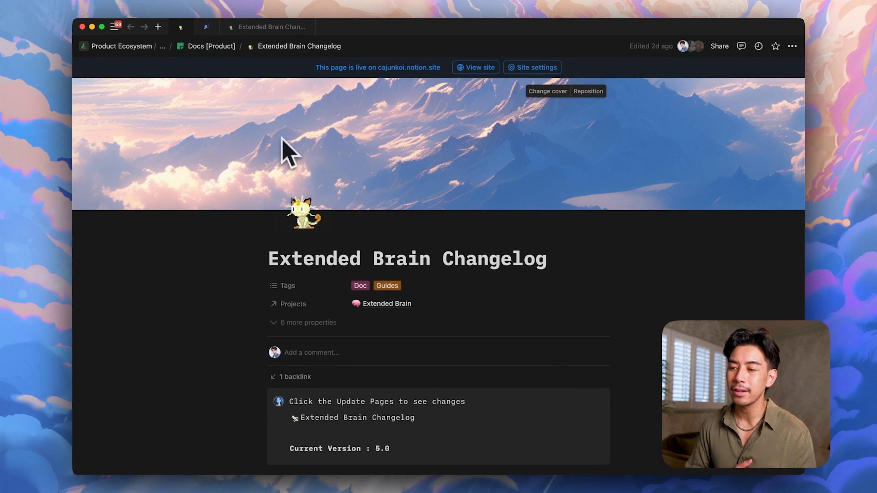
# - Move the 'Starting with some editor workflows' line below Sync Blocks, then open comments and the inbox
pyautogui.hotkey('ctrl', 'shift', 'Tab')
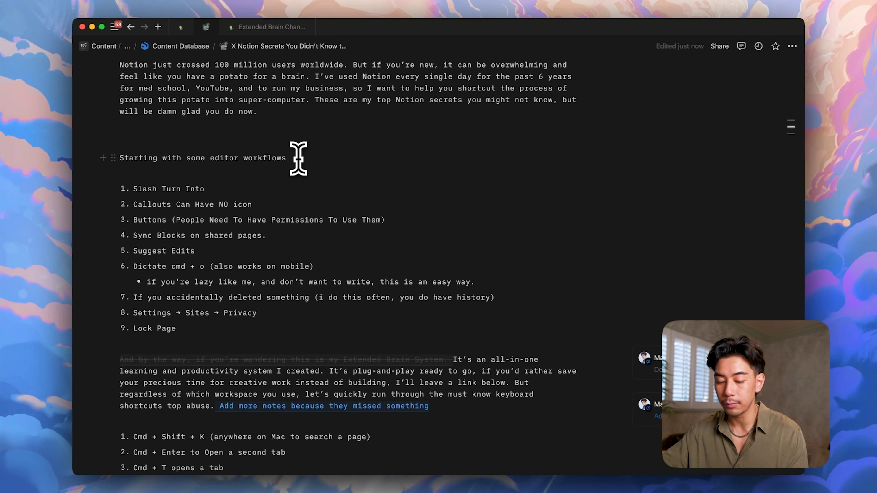
pyautogui.press('super+shift+Up')
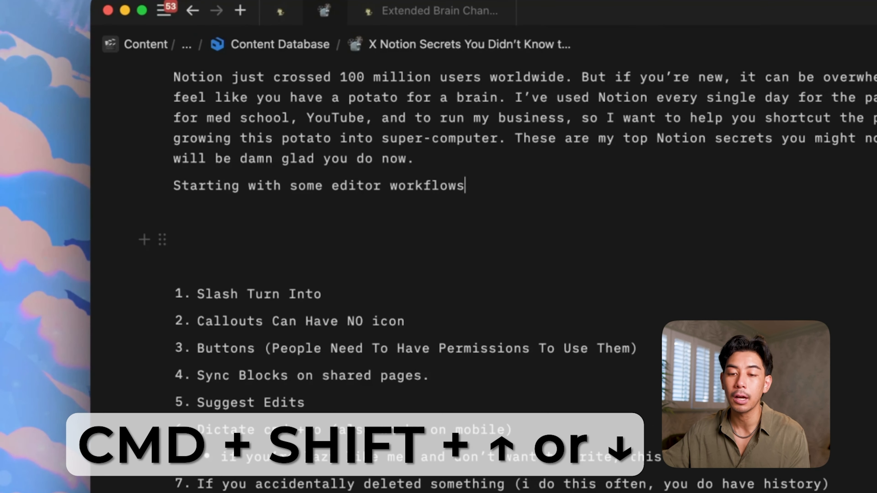
pyautogui.press('super+shift+Down')
pyautogui.press('super+shift+Up')
pyautogui.press('super+shift+Up')
pyautogui.press('super+shift+Down')
pyautogui.press('super+shift+Down')
pyautogui.press('super+shift+Down')
pyautogui.press('super+shift+Down')
pyautogui.press('super+shift+Down')
pyautogui.press('super+shift+Down')
pyautogui.press('super+shift+Down')
pyautogui.press('super+shift+Down')
pyautogui.press('super+shift+Down')
pyautogui.press('super+shift+Up')
pyautogui.press('super+shift+Up')
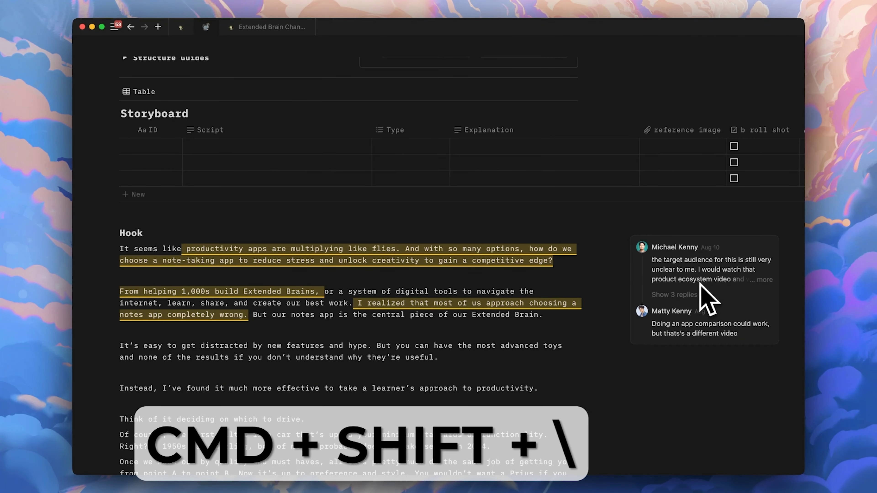
pyautogui.press('super+shift+backslash')
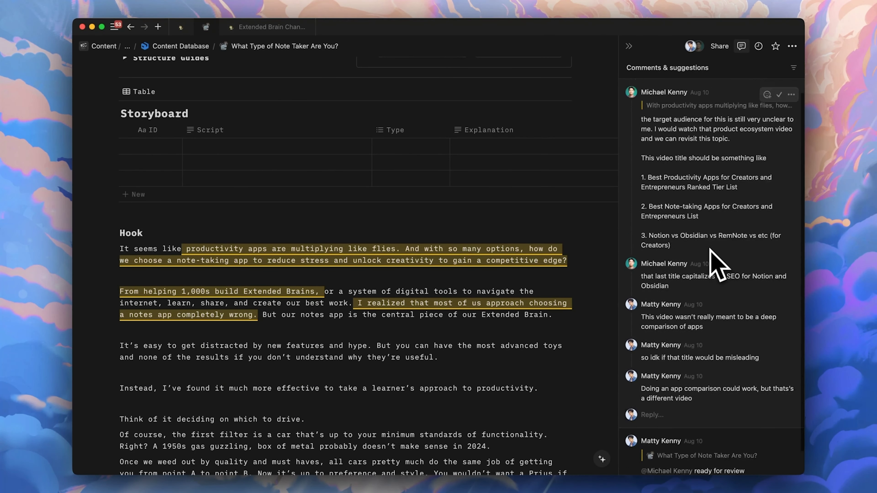
pyautogui.press('super+alt+u')
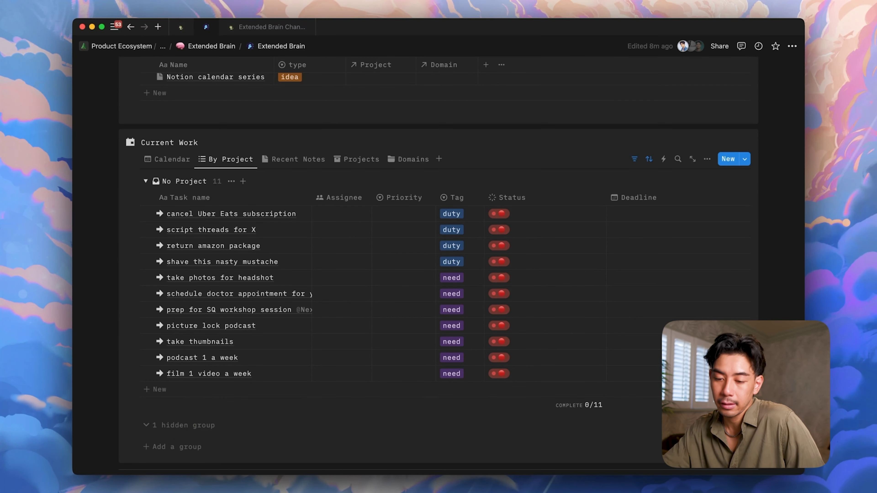
# - Freeze the Current Work table's columns through Assignee and then through Priority
pyautogui.hscroll(10, 448, 293)
pyautogui.hscroll(-10, 353, 243)
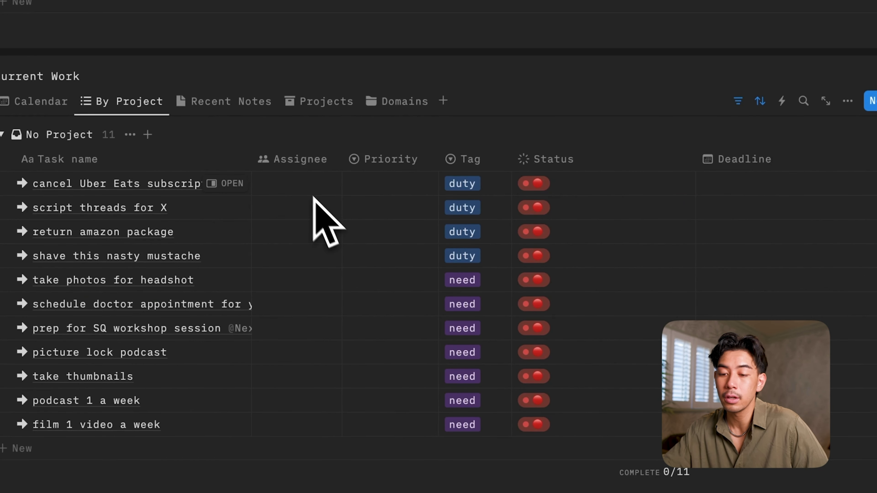
pyautogui.click(306, 161)
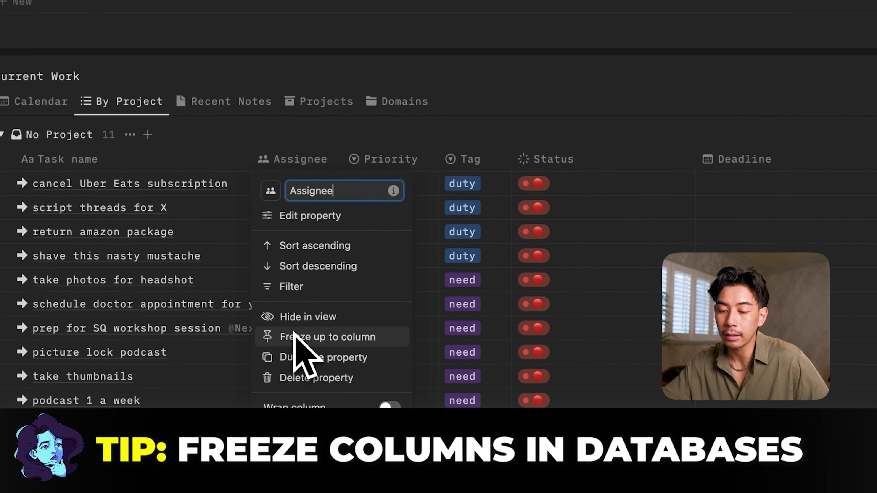
pyautogui.click(304, 337)
pyautogui.click(393, 167)
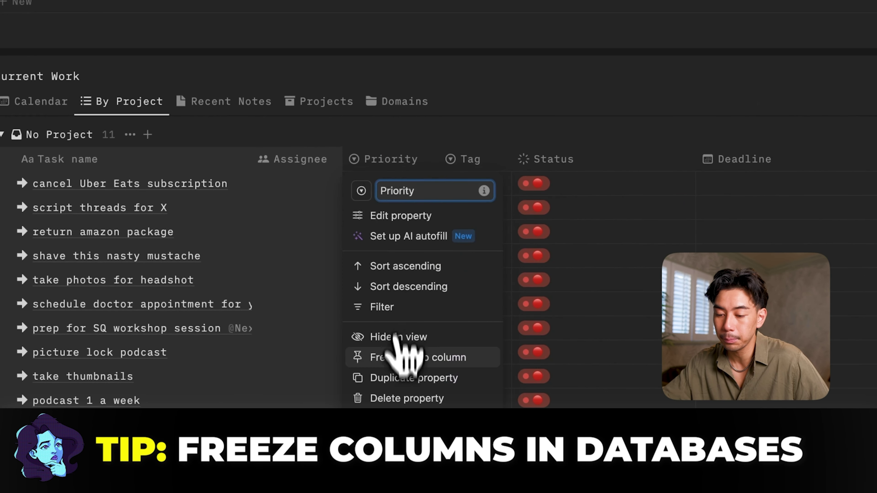
pyautogui.click(400, 356)
pyautogui.hscroll(5, 611, 337)
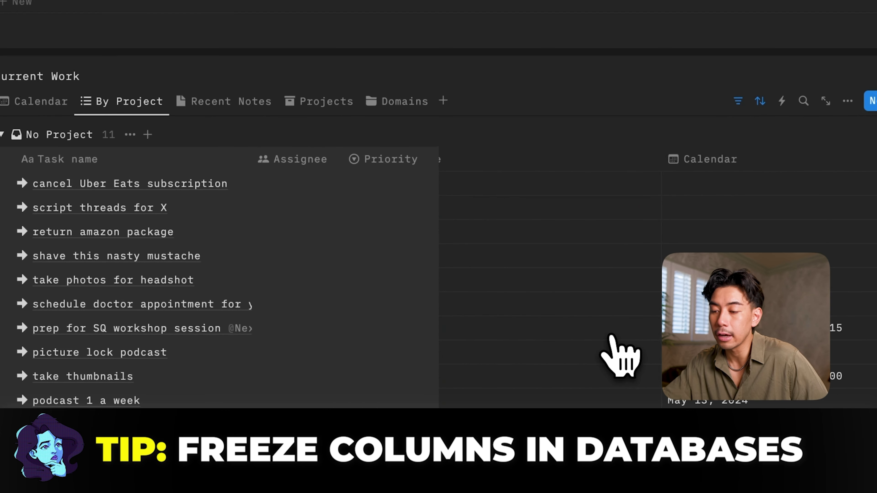
pyautogui.hscroll(5, 618, 356)
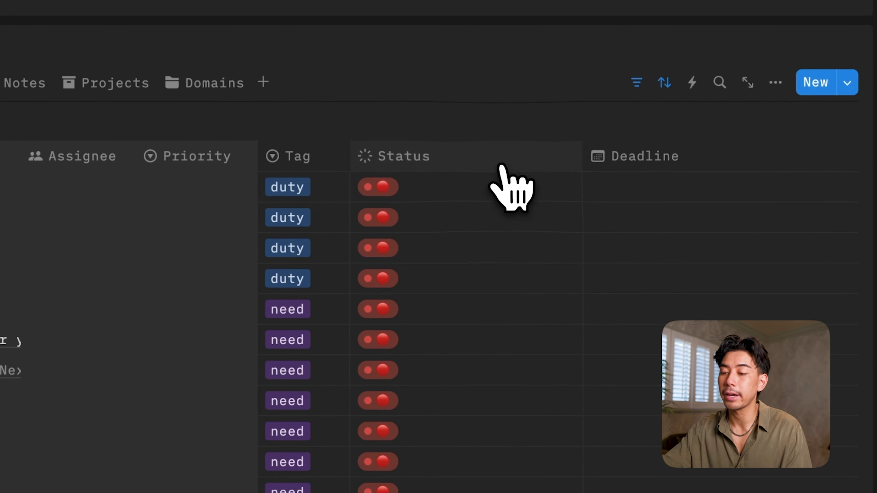
# - Give the Status property the description 'this is for task completion'
pyautogui.click(563, 201)
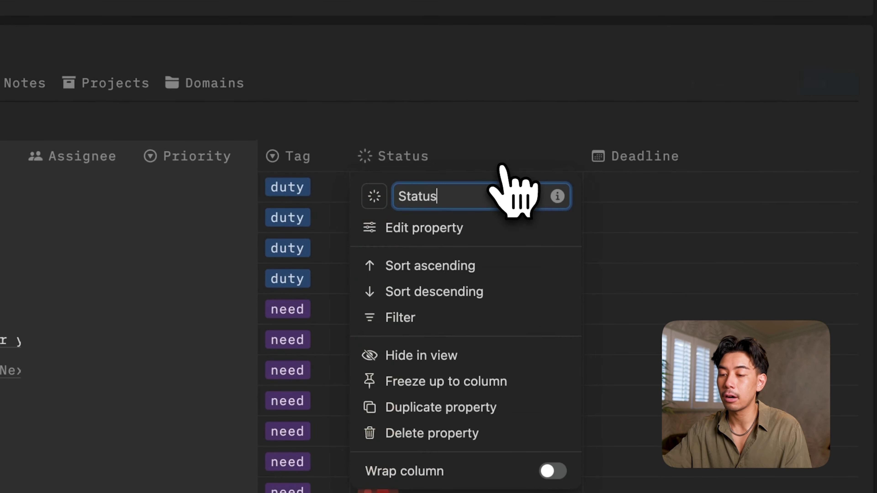
pyautogui.click(557, 196)
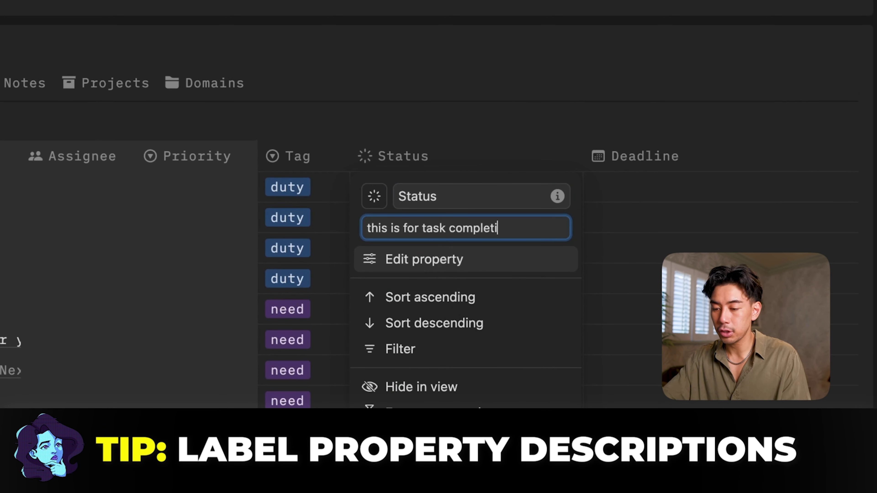
pyautogui.press('Escape')
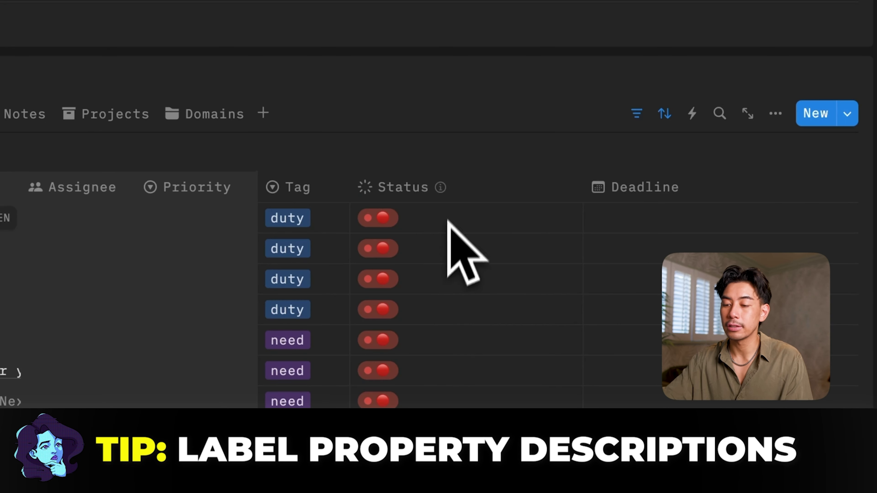
pyautogui.moveTo(444, 192)
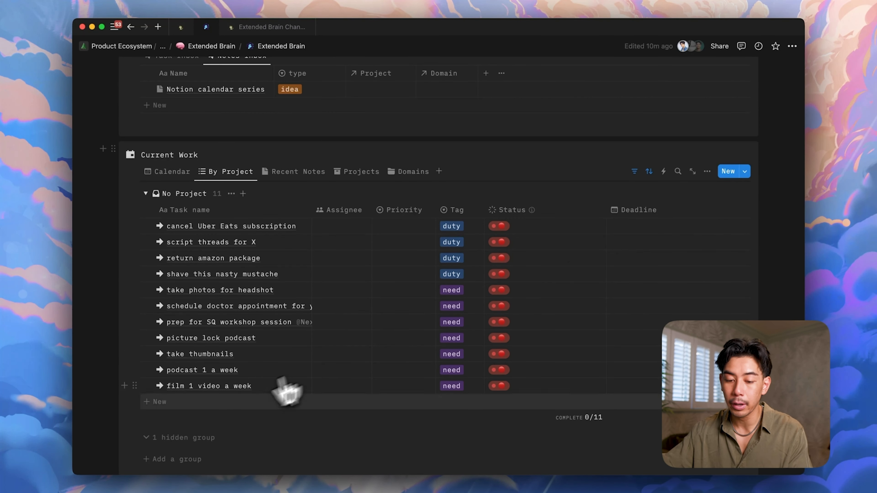
pyautogui.click(184, 403)
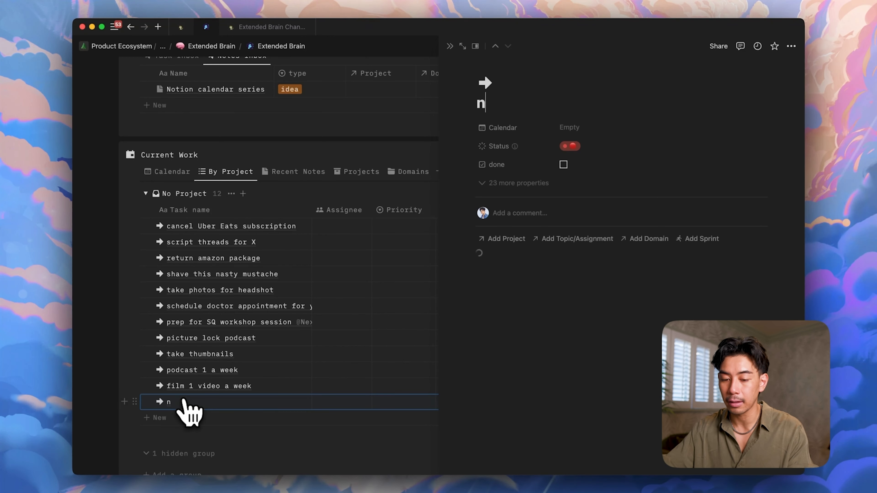
pyautogui.click(176, 419)
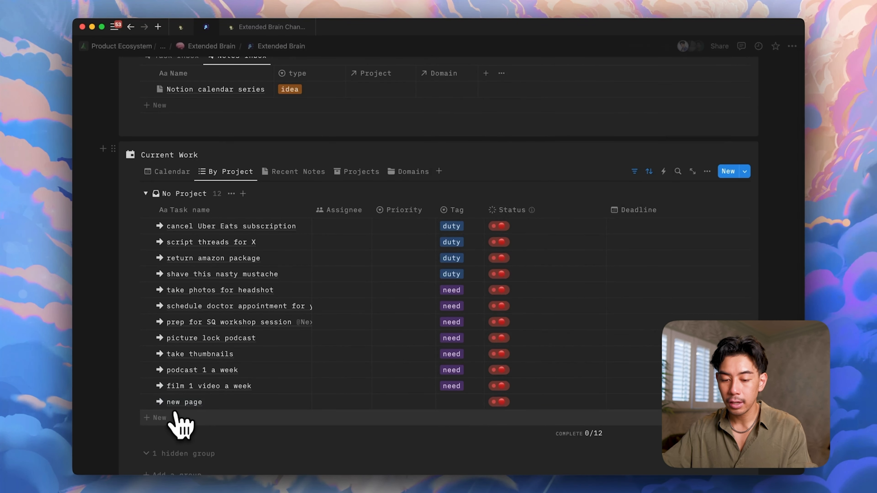
pyautogui.write('new page')
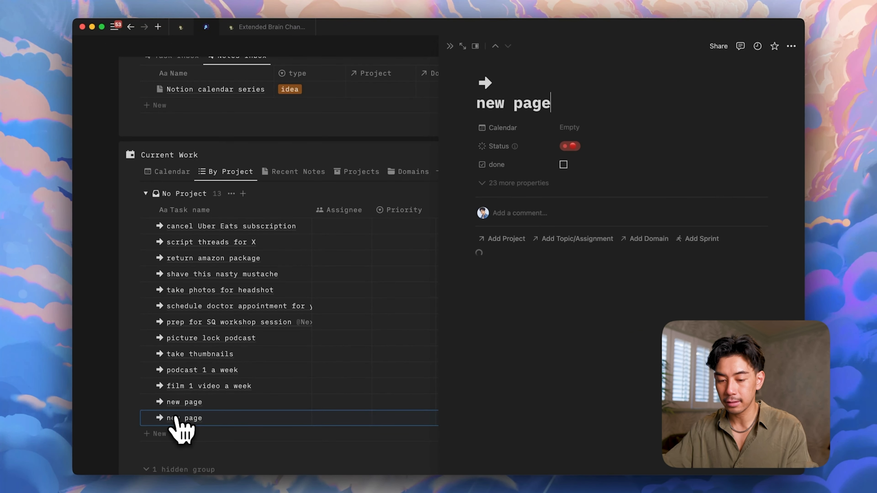
pyautogui.press('Escape')
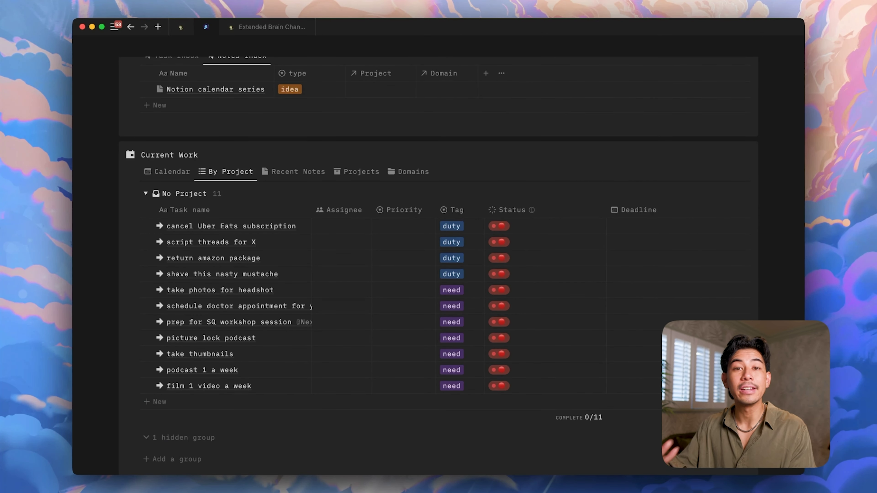
# - Write five text lines, 'task 1' through 'task 5', under Current Work
pyautogui.press('Return')
pyautogui.write('task 1')
pyautogui.press('Return')
pyautogui.write('task 2')
pyautogui.press('Return')
pyautogui.write('task 3')
pyautogui.press('Return')
pyautogui.write('task ')
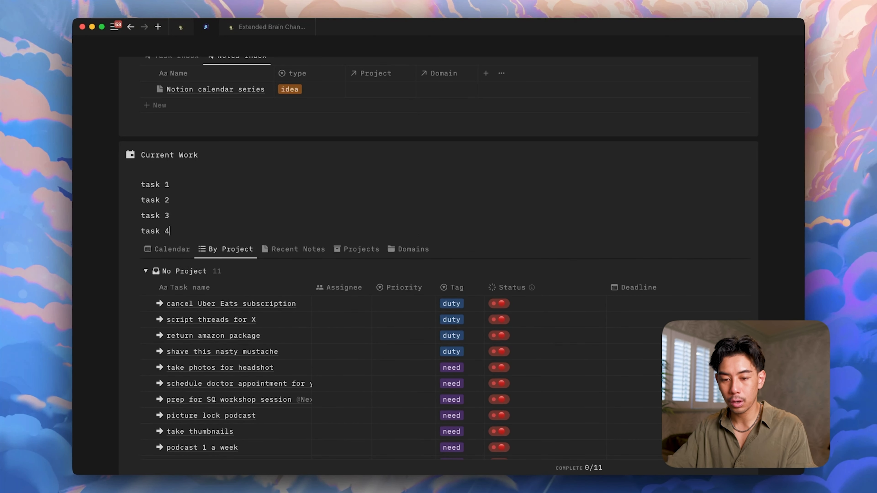
pyautogui.write('4')
pyautogui.press('Return')
pyautogui.write('task 5')
pyautogui.press('Return')
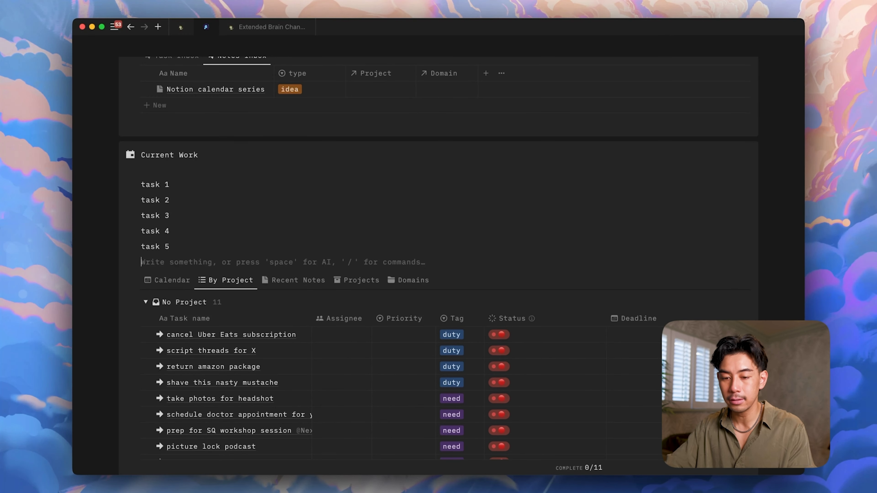
# - Drag the five task lines into the By Project table and answer the sorting prompt
pyautogui.moveTo(104, 179); pyautogui.dragTo(188, 257)
pyautogui.moveTo(136, 183); pyautogui.dragTo(205, 334)
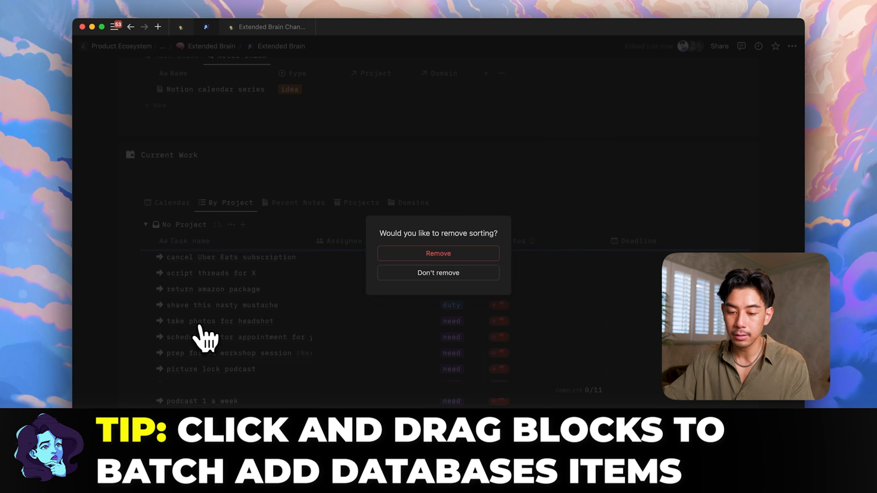
pyautogui.click(454, 258)
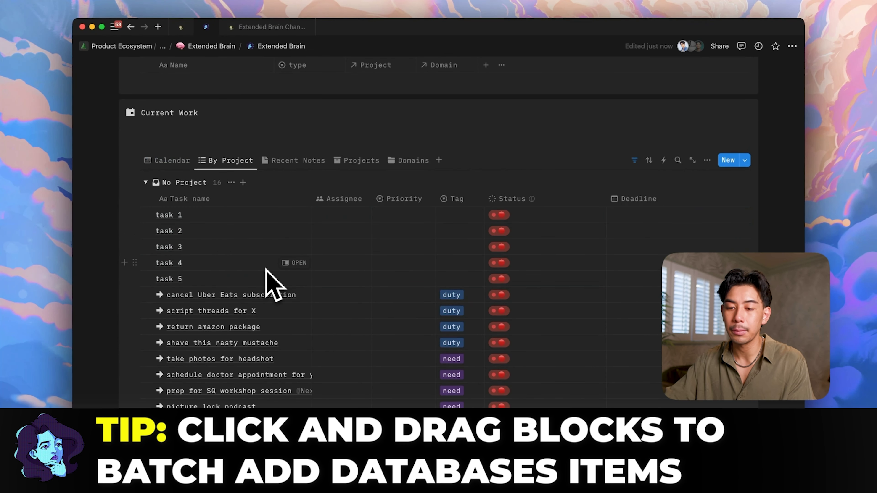
# - Comment 'is this trally the right dat' on the May 18, 2024 date entry
pyautogui.scroll(-3, 269, 277)
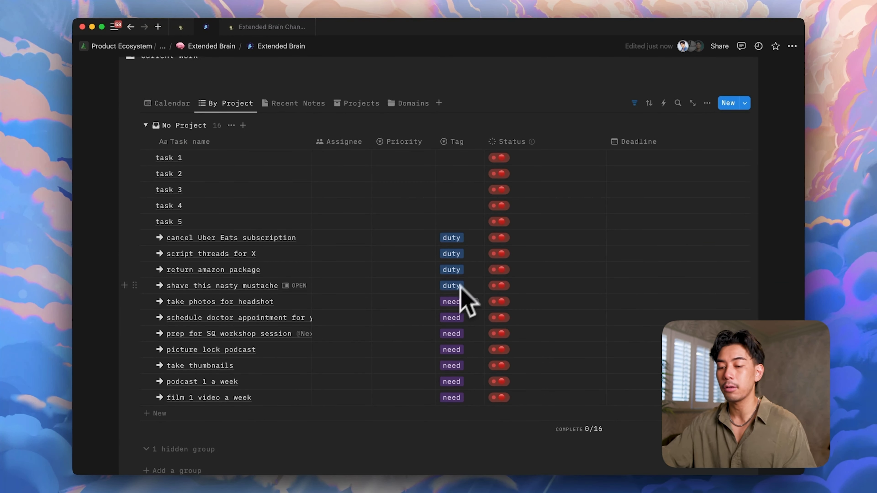
pyautogui.hscroll(10, 225, 356)
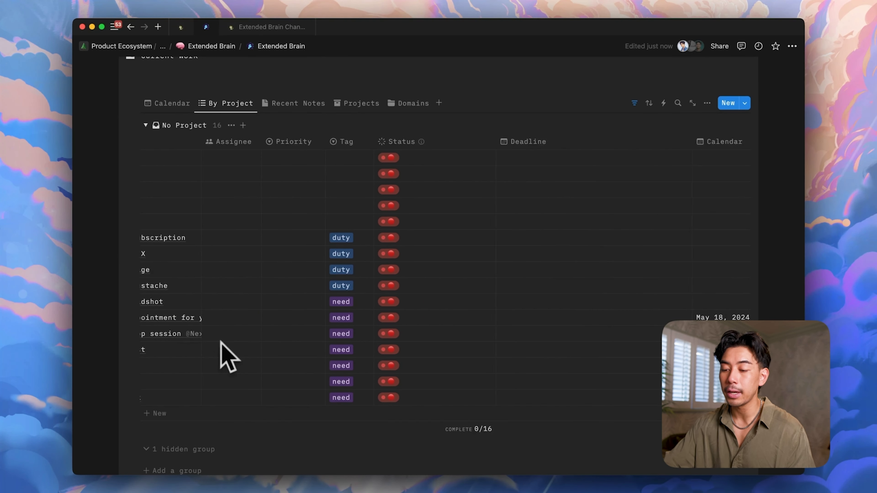
pyautogui.hscroll(3, 392, 368)
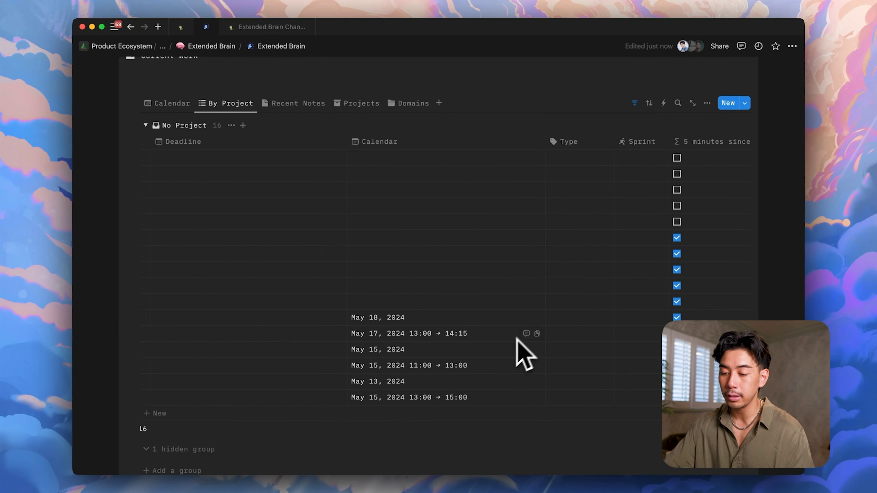
pyautogui.click(527, 317)
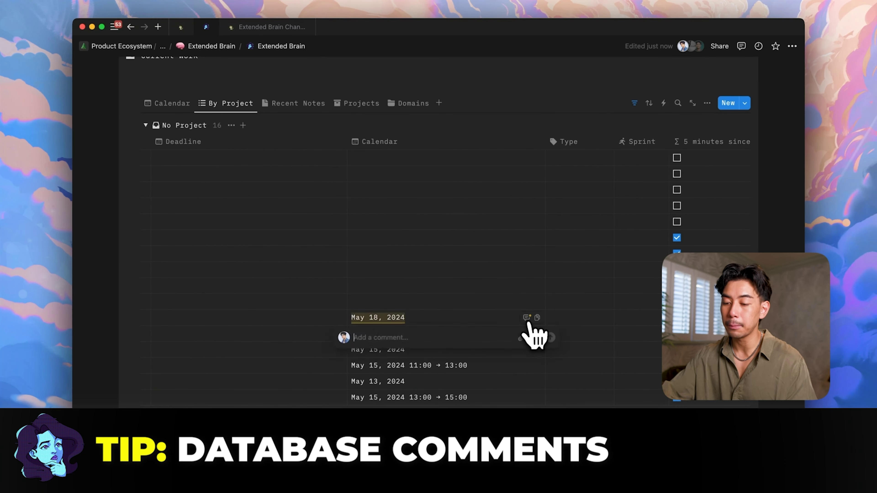
pyautogui.write('is this tr')
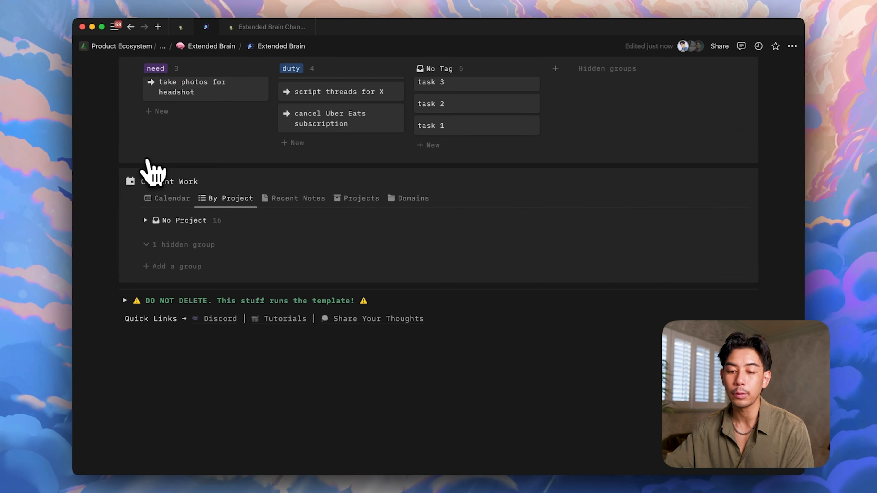
# - Collapse the No Project task group and open the Notes [Dummy] database
pyautogui.click(125, 300)
pyautogui.scroll(-2, 138, 346)
pyautogui.scroll(-3, 152, 397)
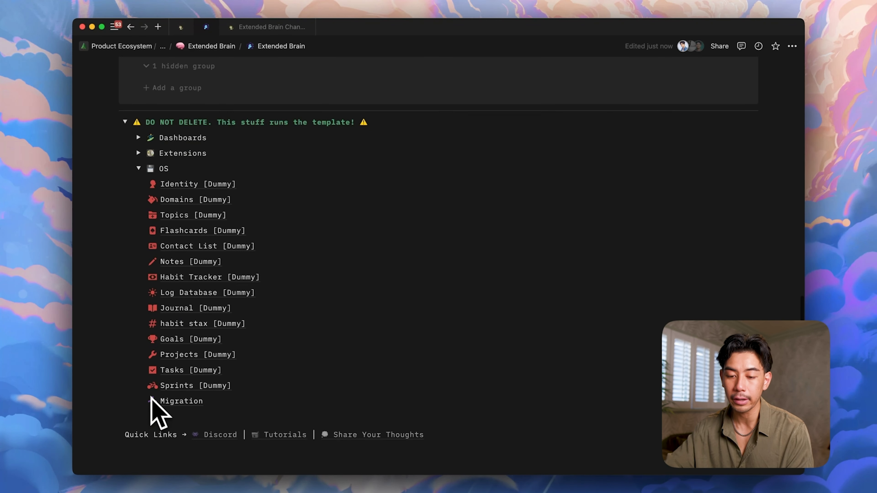
pyautogui.click(194, 261)
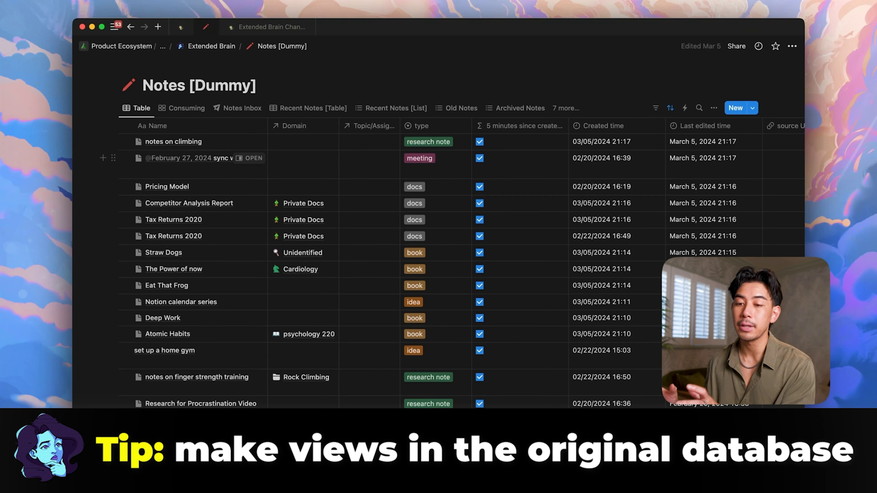
# - Copy a link to the Consuming view of Notes [Dummy]
pyautogui.click(183, 109)
pyautogui.click(303, 109)
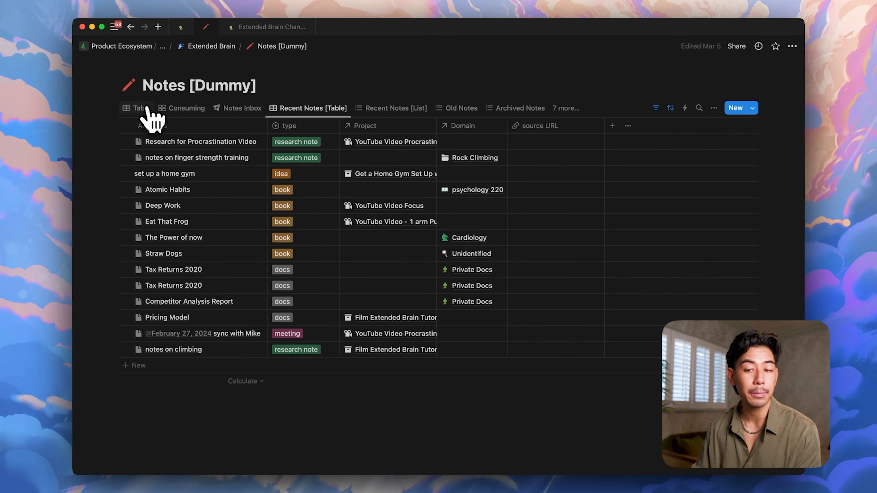
pyautogui.click(143, 109)
pyautogui.click(183, 119)
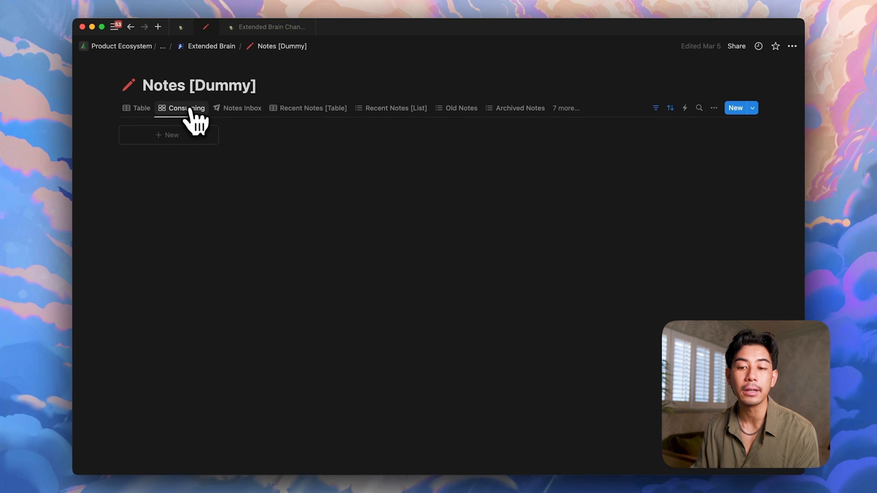
pyautogui.click(188, 114)
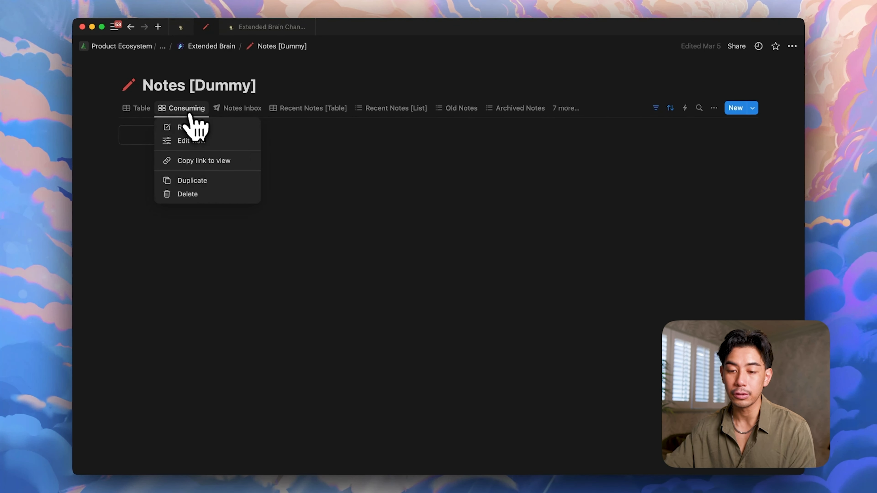
pyautogui.click(190, 162)
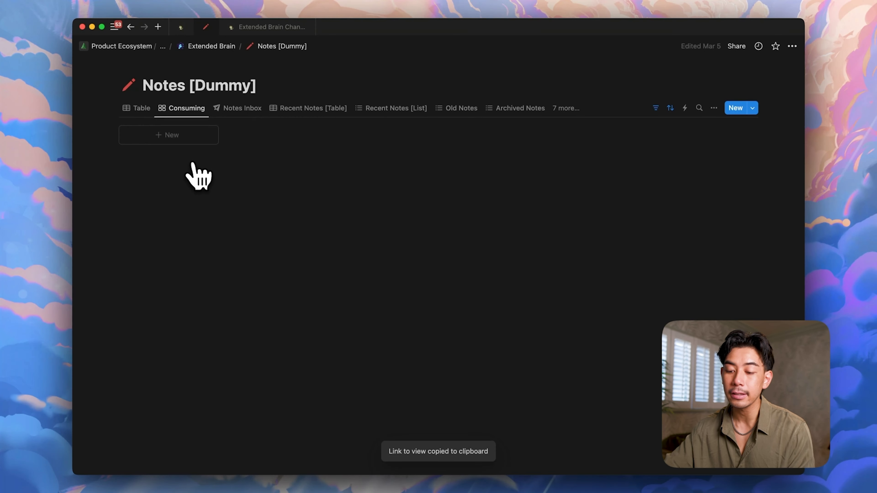
# - On Extended Brain, paste the Consuming view link below the video link as a linked database view
pyautogui.press('super+bracketleft')
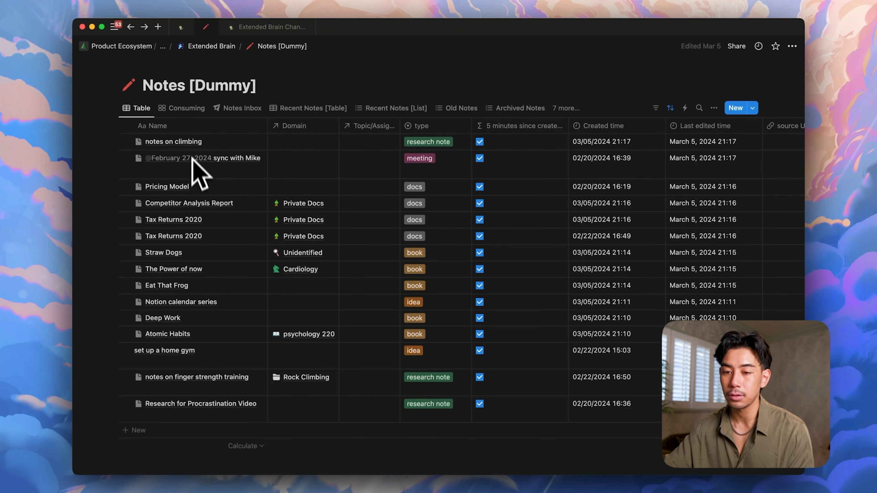
pyautogui.click(211, 46)
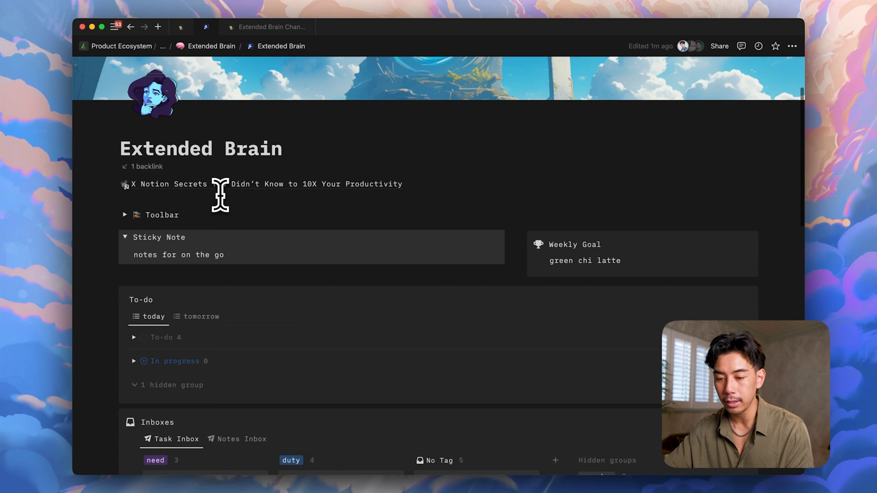
pyautogui.click(413, 193)
pyautogui.press('Return')
pyautogui.press('super+v')
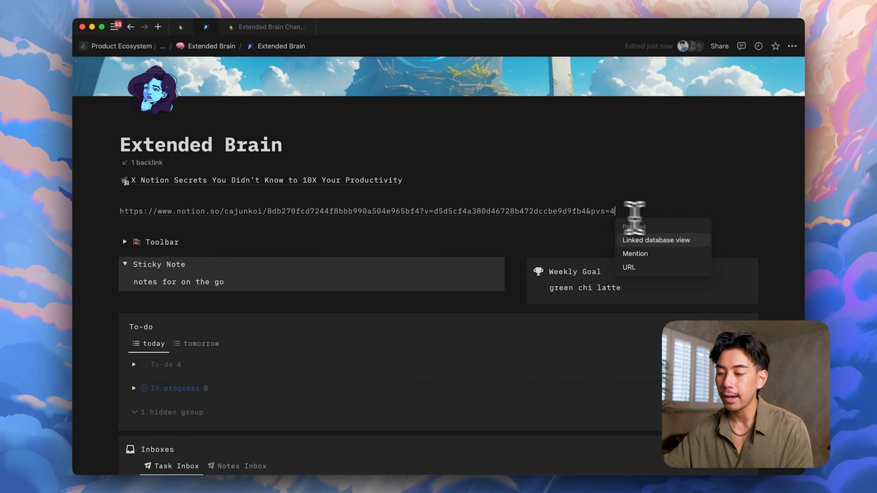
pyautogui.click(667, 243)
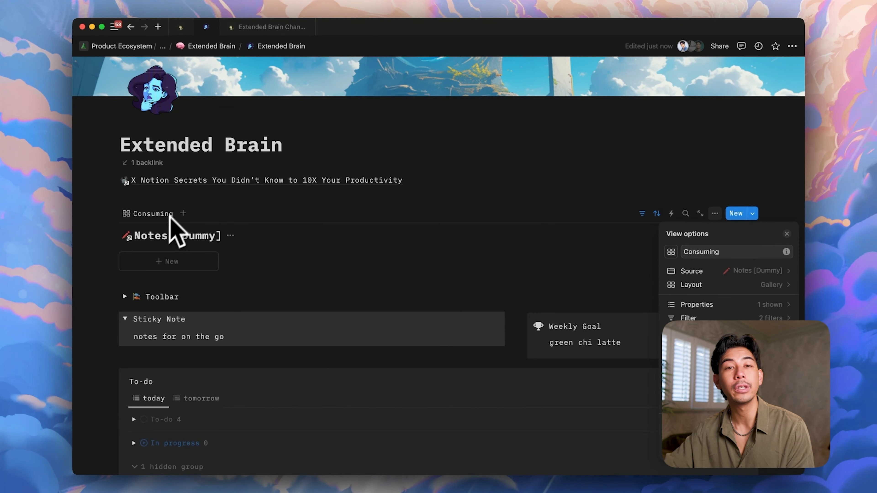
pyautogui.press('Escape')
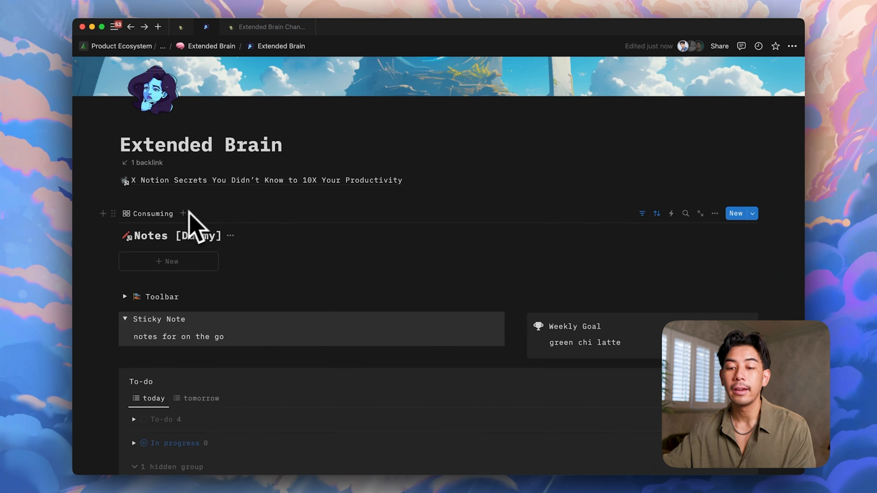
# - Add a second view linked to Tasks [Dummy]'s Table view, then return to the Consuming view
pyautogui.click(183, 213)
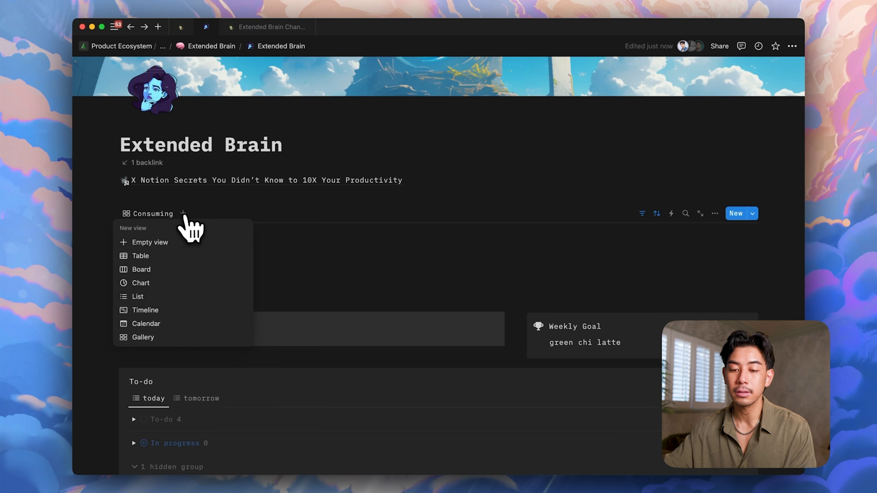
pyautogui.click(147, 270)
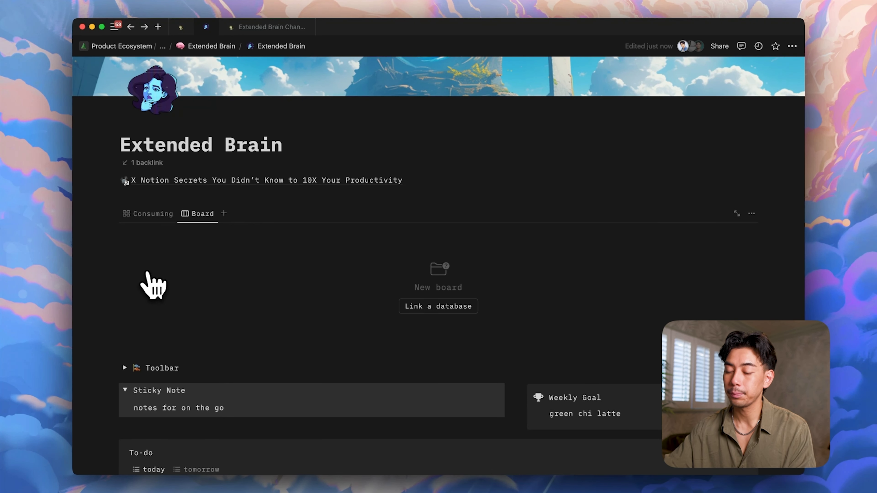
pyautogui.click(440, 306)
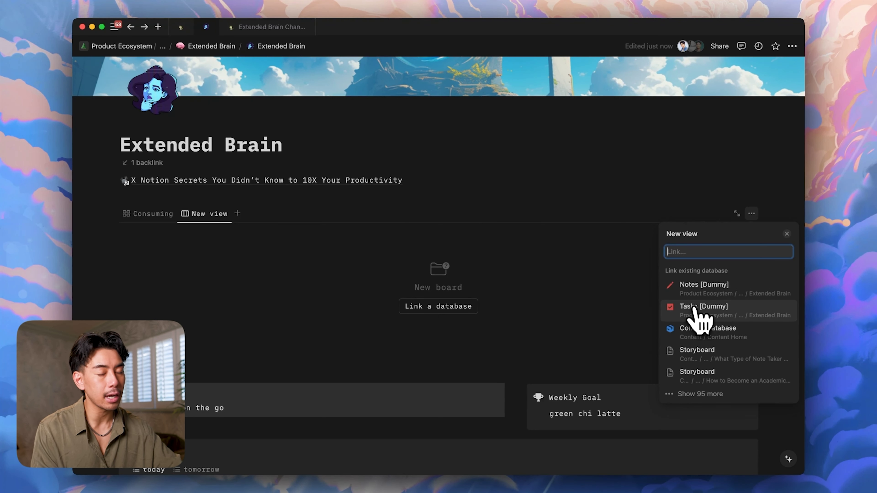
pyautogui.click(696, 309)
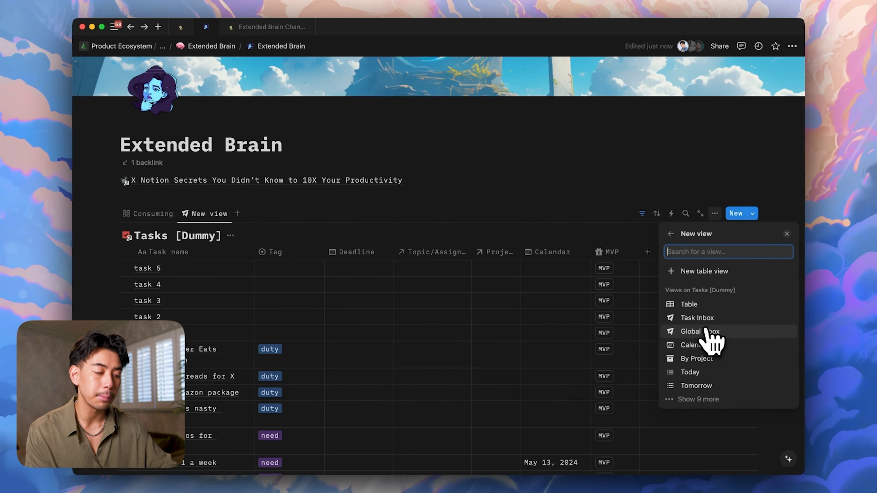
pyautogui.click(707, 306)
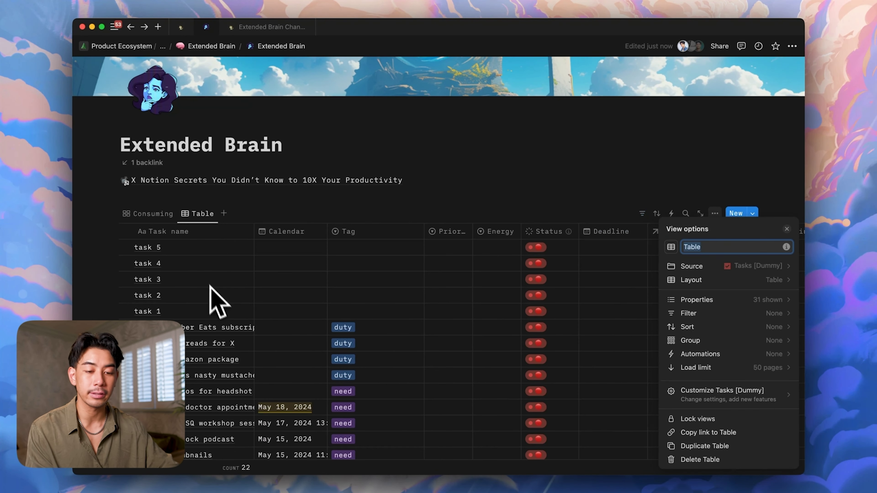
pyautogui.click(145, 214)
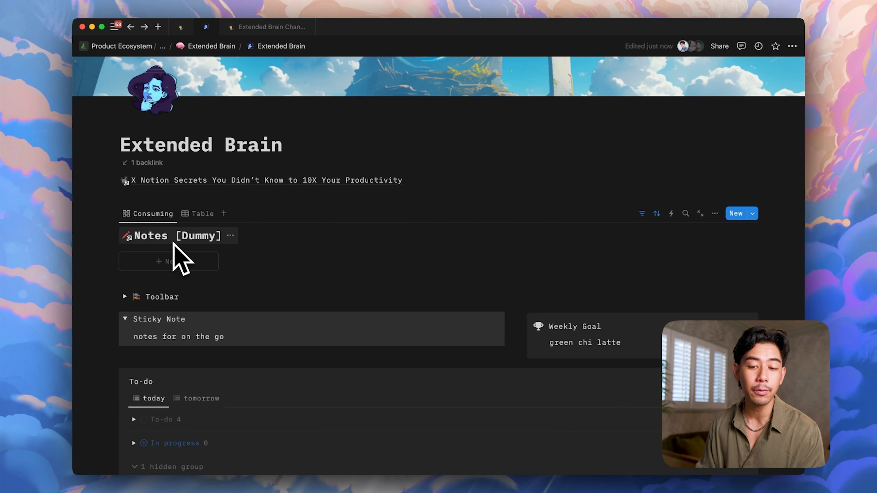
# - Open the full Notes [Dummy] database from the linked block's menu, showing Recent Notes [Table]
pyautogui.scroll(-1, 171, 245)
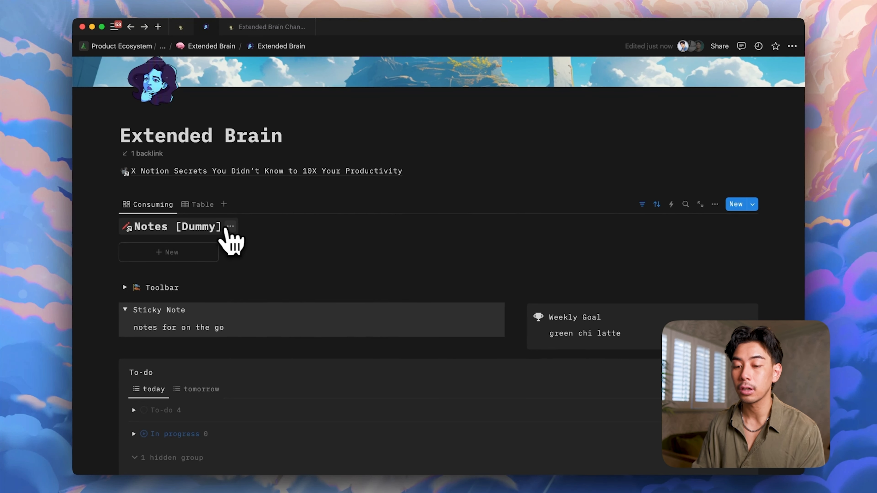
pyautogui.click(230, 226)
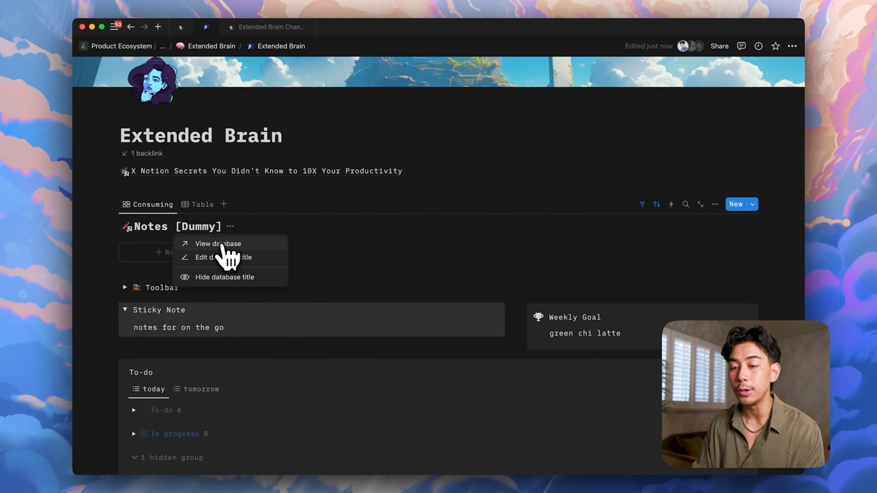
pyautogui.click(220, 244)
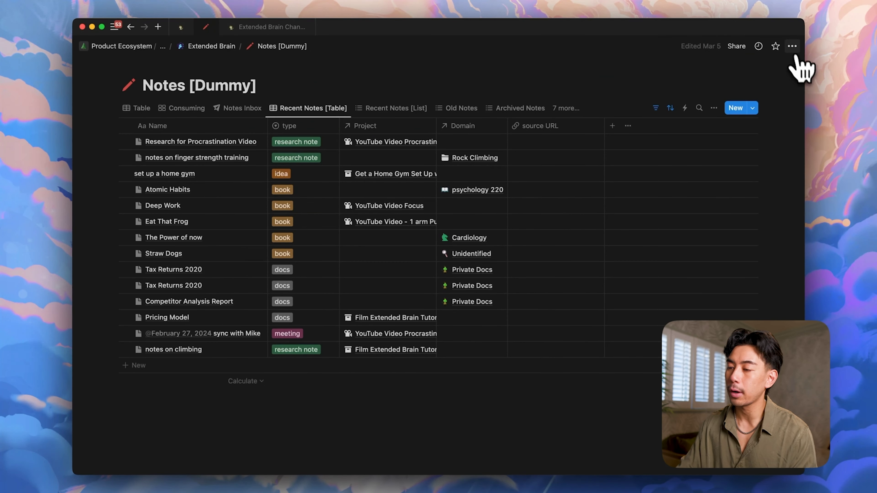
# - Open the page's options menu to look at the Duplicate options
pyautogui.click(792, 46)
pyautogui.moveTo(738, 104)
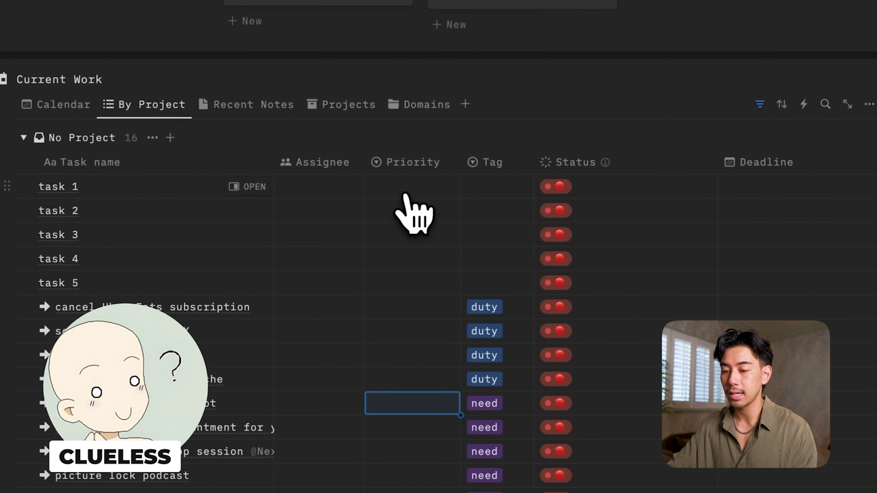
# - Give tasks 1–4 the green frog priority, then drag-fill it down through 'prep for SQ workshop session'
pyautogui.click(397, 208)
pyautogui.click(413, 239)
pyautogui.click(407, 211)
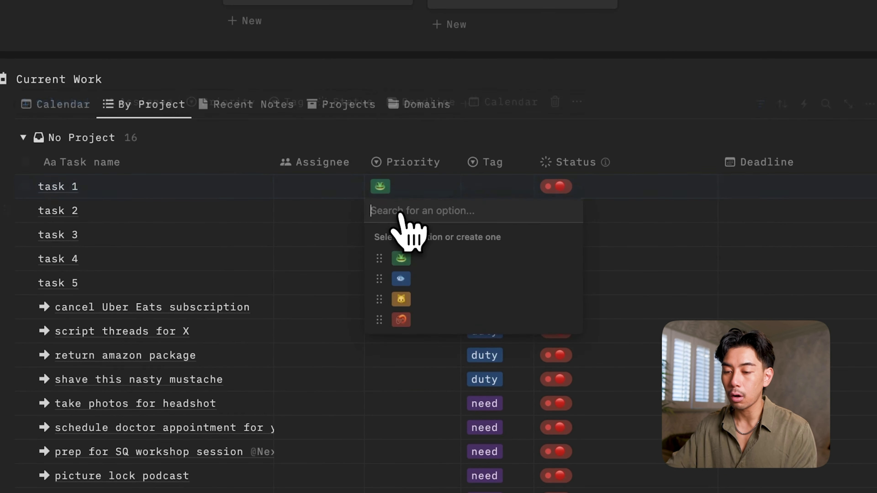
pyautogui.click(413, 257)
pyautogui.click(407, 237)
pyautogui.click(414, 283)
pyautogui.click(411, 259)
pyautogui.click(421, 307)
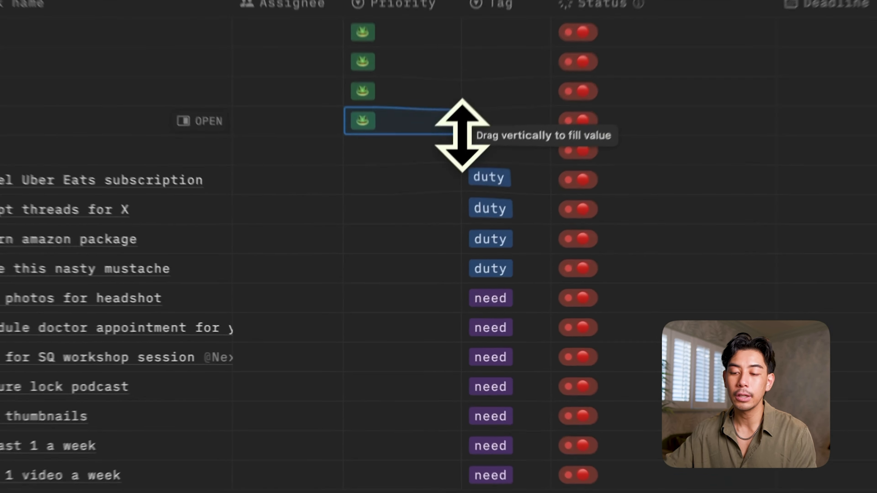
pyautogui.moveTo(436, 232)
pyautogui.mouseDown()
pyautogui.moveTo(430, 355)
pyautogui.moveTo(458, 386)
pyautogui.mouseUp()
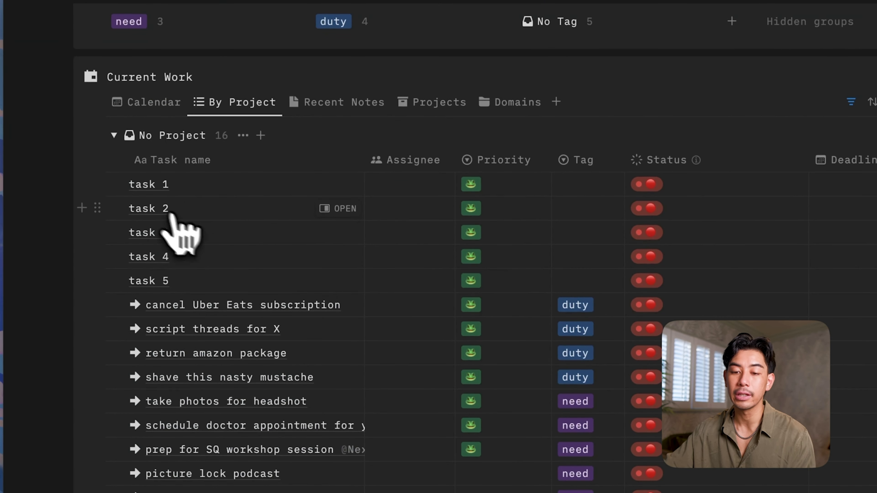
# - Select the remaining tasks and bulk-apply the frog priority, so all 16 tasks share it
pyautogui.click(115, 158)
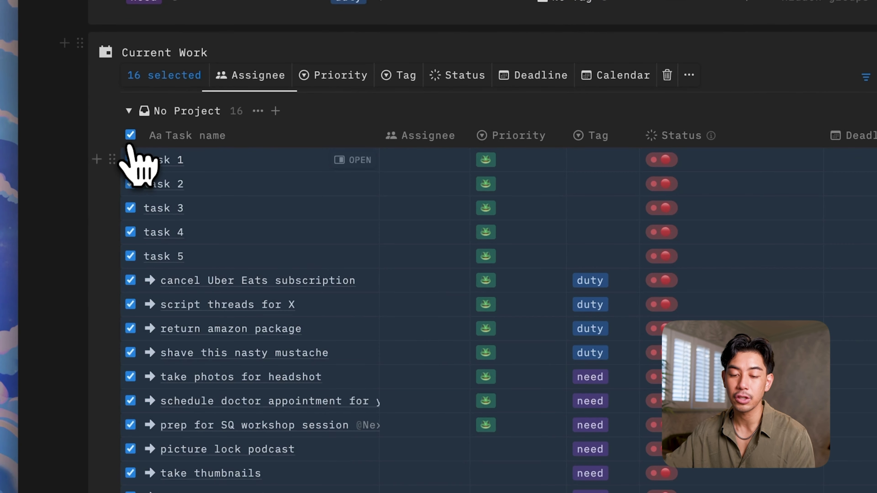
pyautogui.click(131, 160)
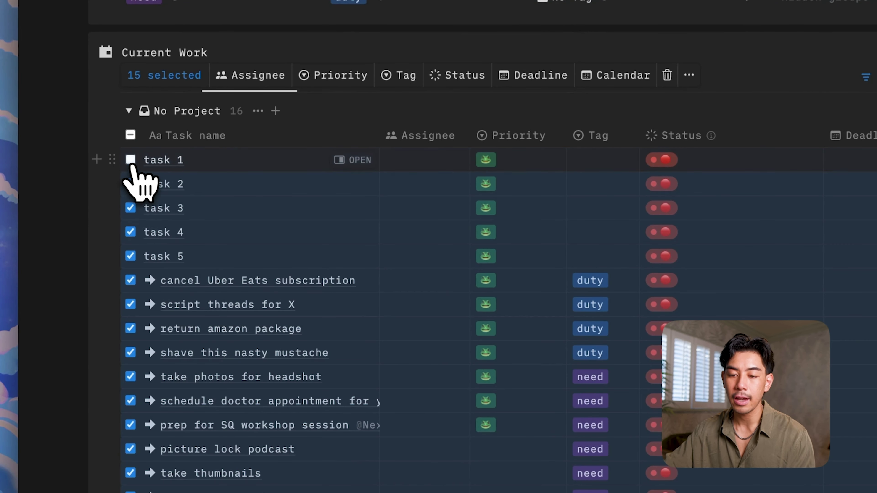
pyautogui.click(130, 208)
pyautogui.click(130, 281)
pyautogui.click(130, 328)
pyautogui.click(130, 376)
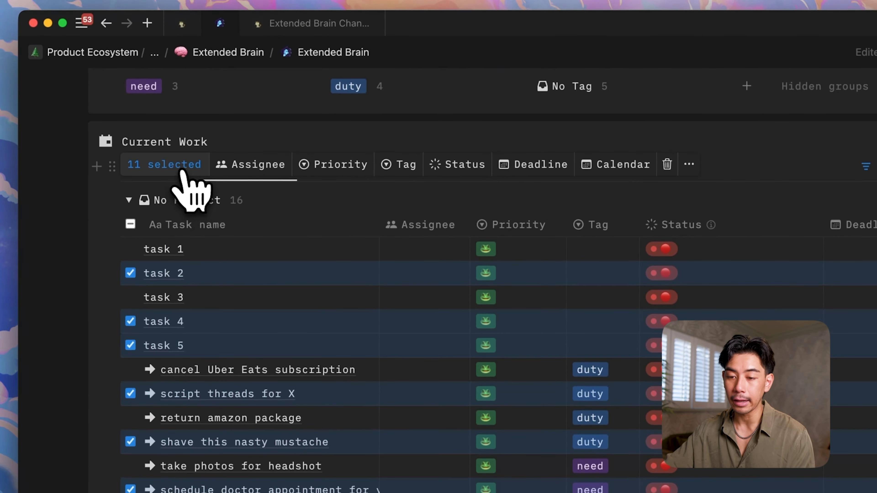
pyautogui.click(355, 169)
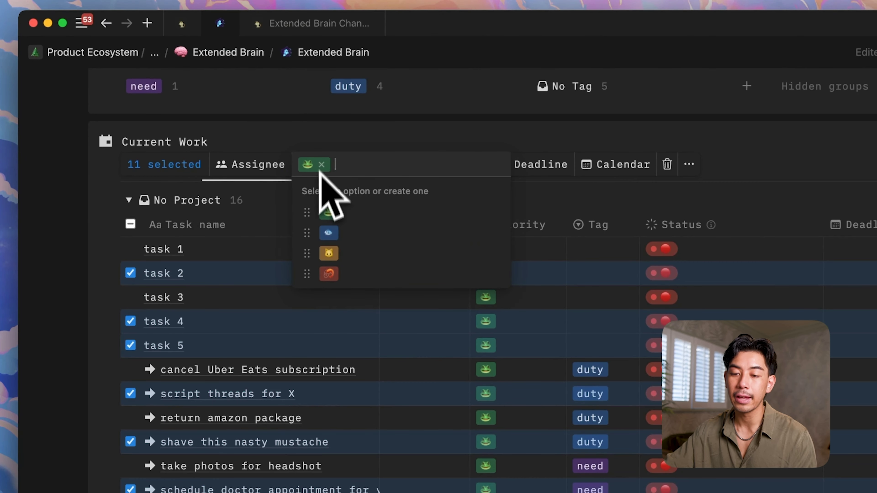
pyautogui.click(330, 207)
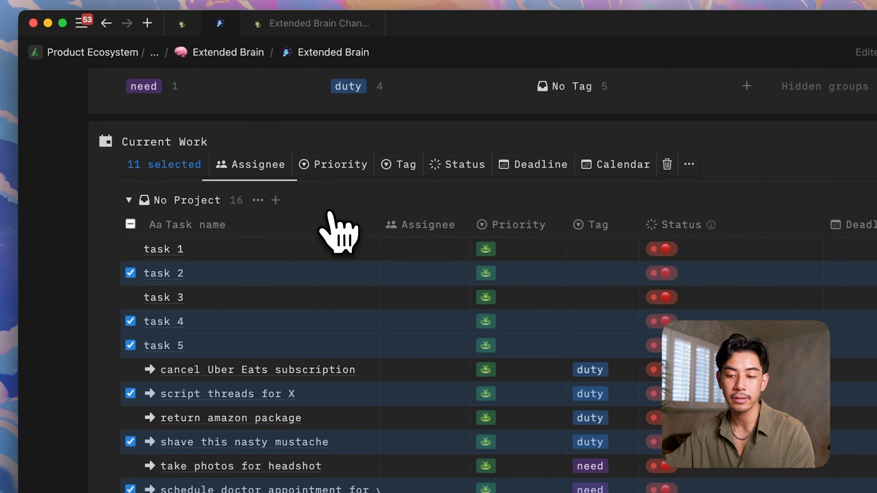
pyautogui.press('Escape')
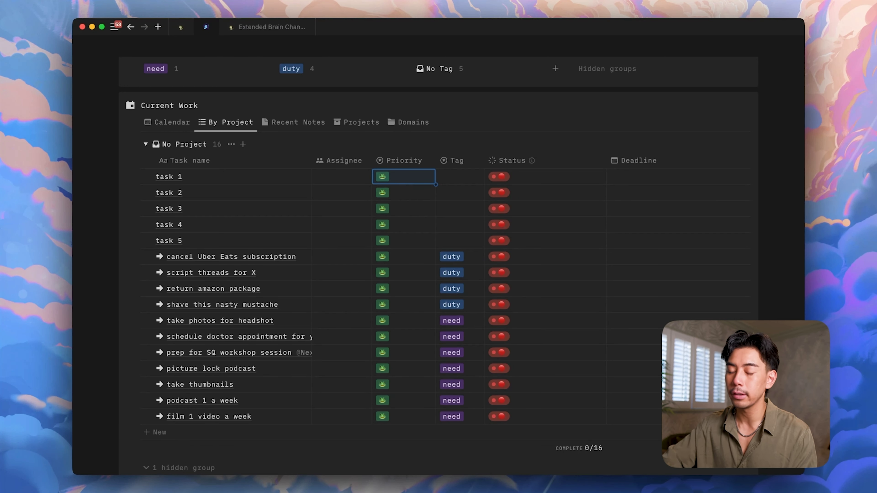
# - Assign task 1 to yourself and fill that assignee down the selected Assignee cells with Cmd+D
pyautogui.click(231, 176)
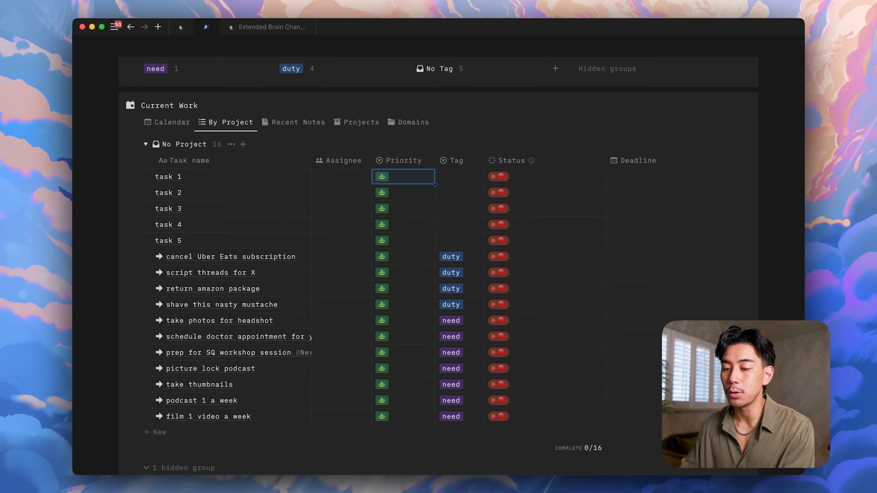
pyautogui.press('Return')
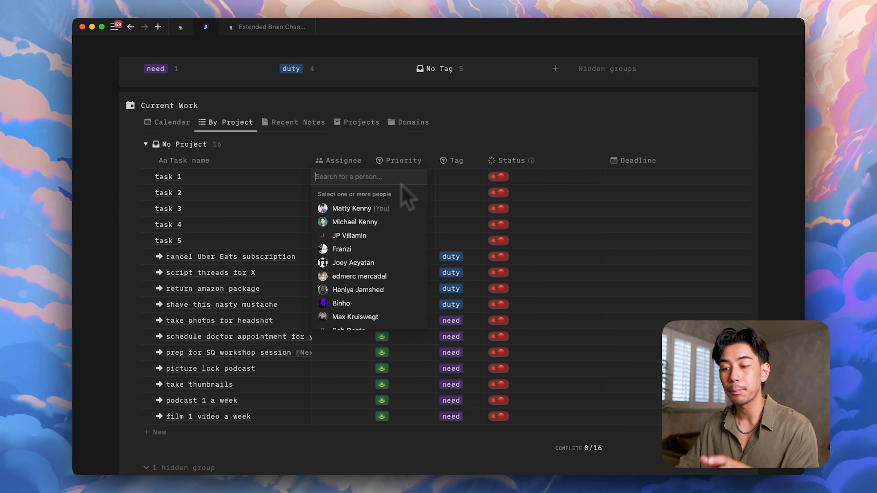
pyautogui.press('Down')
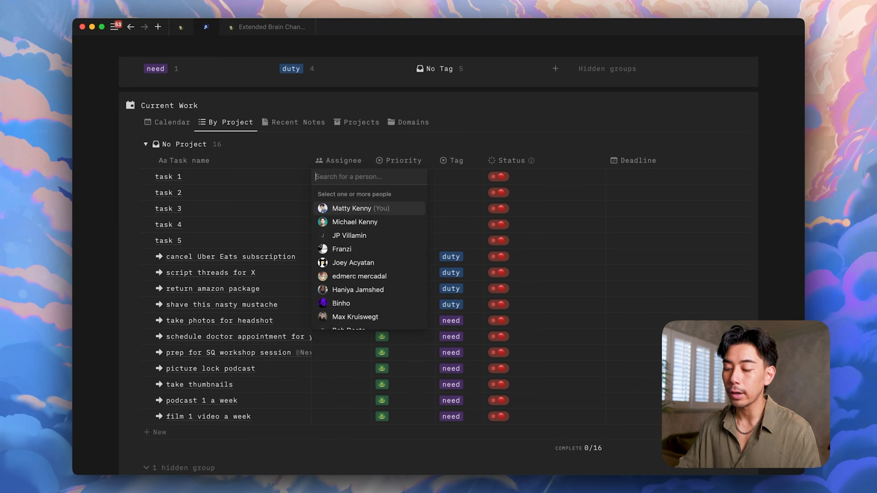
pyautogui.press('Down')
pyautogui.press('Down')
pyautogui.press('Up')
pyautogui.press('Up')
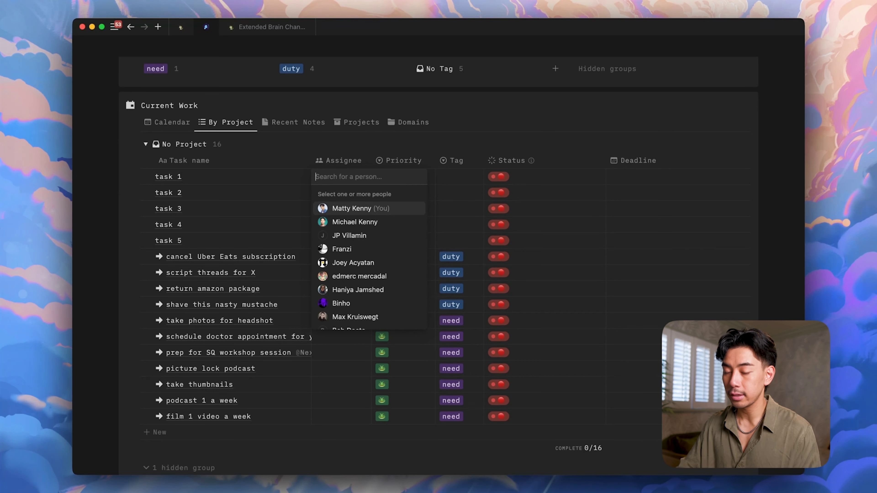
pyautogui.press('Return')
pyautogui.press('Escape')
pyautogui.hotkey('shift', 'Down')
pyautogui.hotkey('shift', 'Down')
pyautogui.hotkey('shift', 'Down')
pyautogui.hotkey('shift', 'Down')
pyautogui.hotkey('shift', 'Down')
pyautogui.hotkey('shift', 'Down')
pyautogui.hotkey('shift', 'Down')
pyautogui.hotkey('shift', 'Down')
pyautogui.hotkey('shift', 'Down')
pyautogui.hotkey('shift', 'Down')
pyautogui.hotkey('shift', 'Down')
pyautogui.hotkey('shift', 'Down')
pyautogui.hotkey('shift', 'Down')
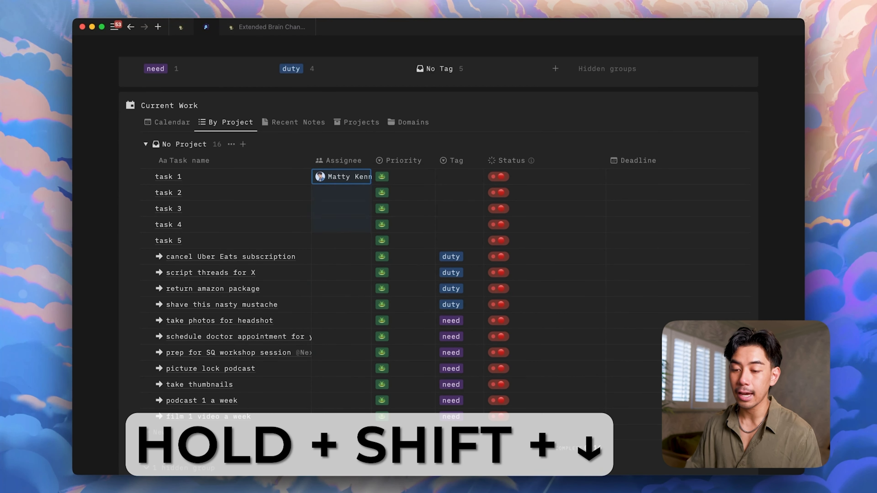
pyautogui.hotkey('shift', 'Down')
pyautogui.hotkey('shift', 'Down')
pyautogui.hotkey('shift', 'Down')
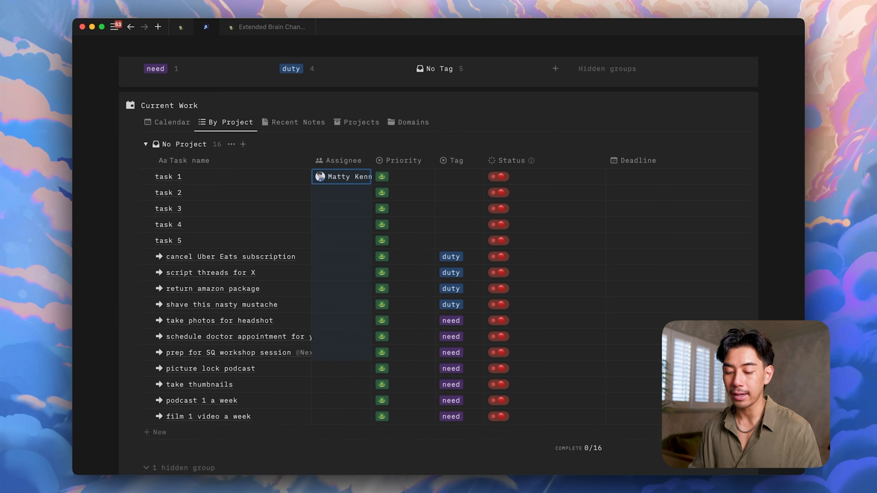
pyautogui.press('super+d')
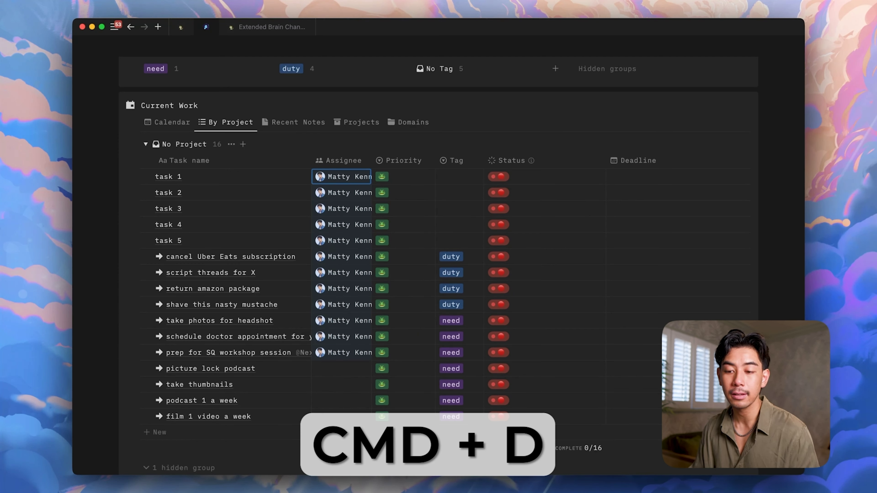
# - Copy task 2's assignee into the 'take thumbnails' and 'film 1 video a week' Assignee cells
pyautogui.click(341, 193)
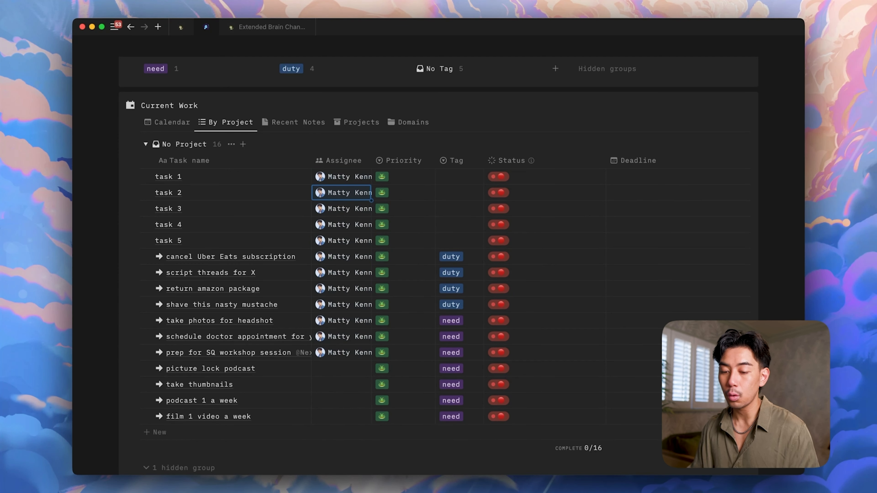
pyautogui.press('super+c')
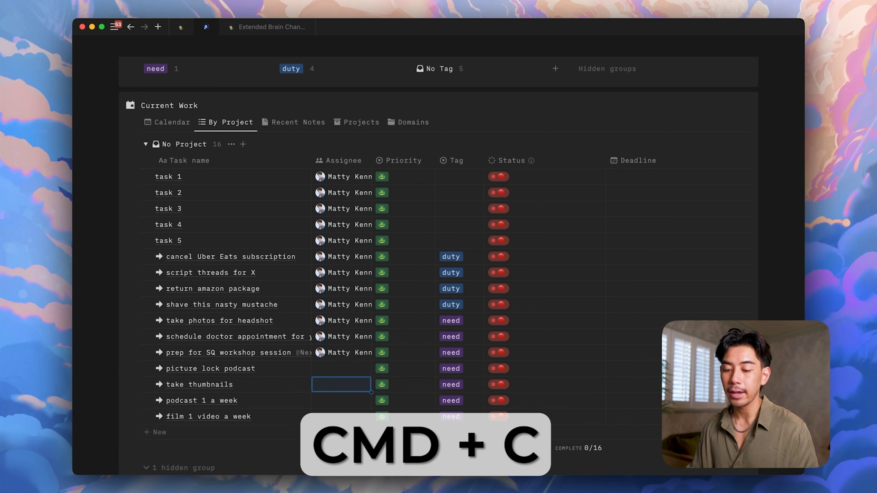
pyautogui.press('super+v')
pyautogui.click(342, 400)
pyautogui.click(341, 417)
pyautogui.press('super+v')
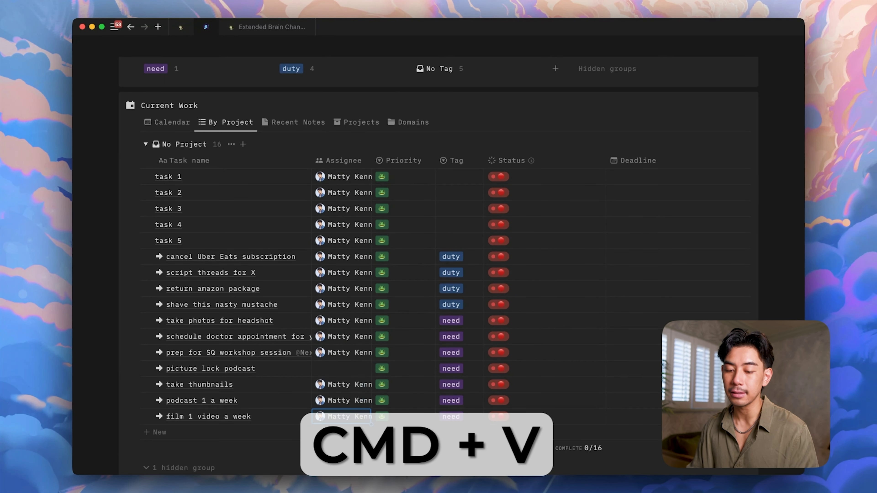
pyautogui.scroll(-4, 438, 241)
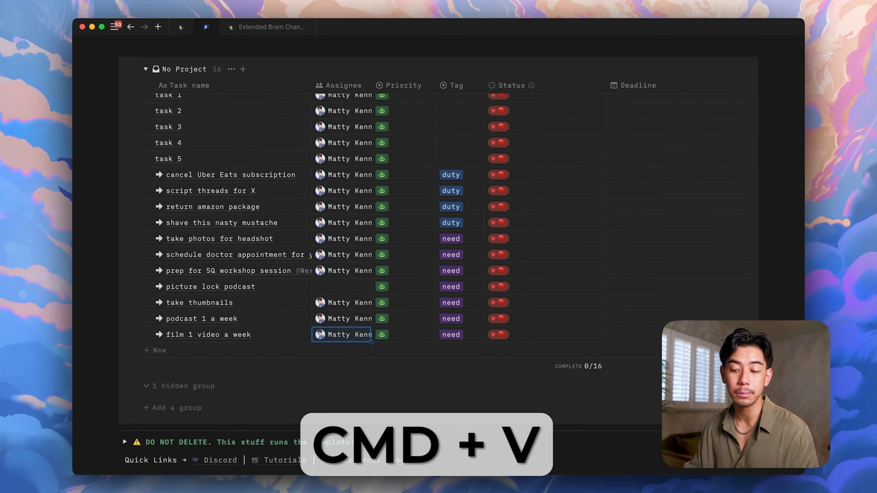
# - Insert a button block under Current Work and name it Replace
pyautogui.scroll(4, 199, 113)
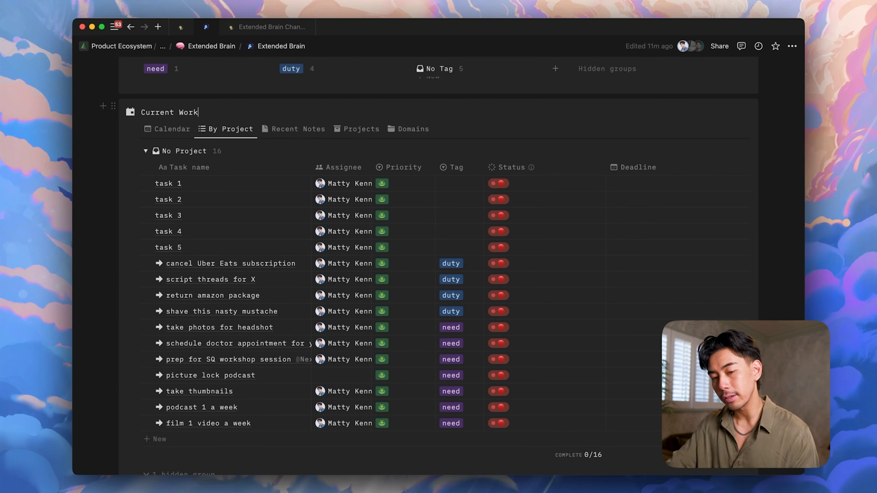
pyautogui.press('Return')
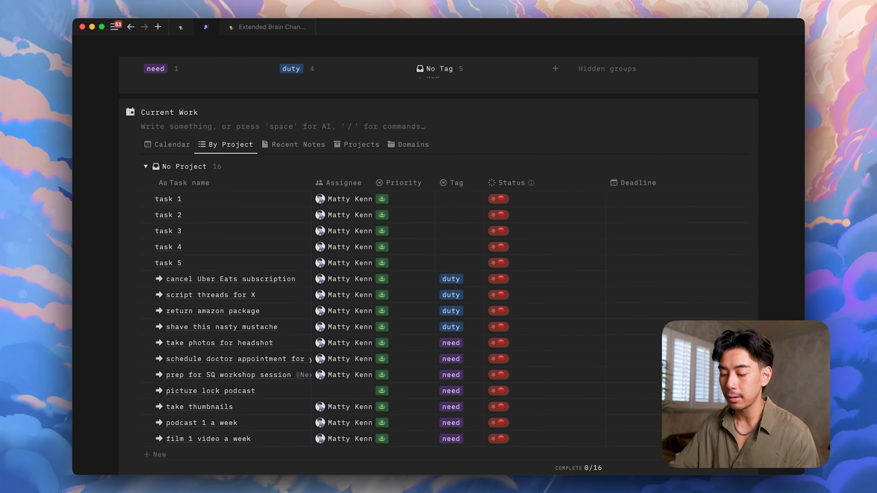
pyautogui.press('BackSpace')
pyautogui.press('Return')
pyautogui.press('Return')
pyautogui.write('/butt')
pyautogui.press('Return')
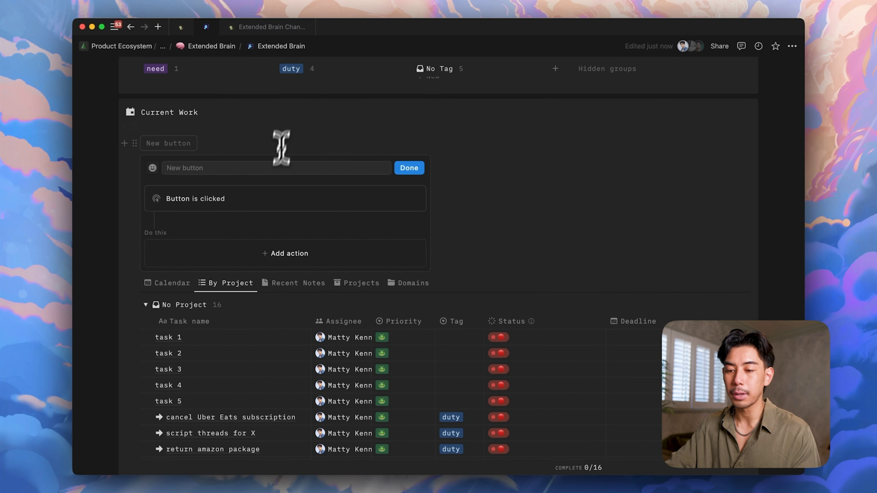
pyautogui.click(274, 169)
pyautogui.write('Replace')
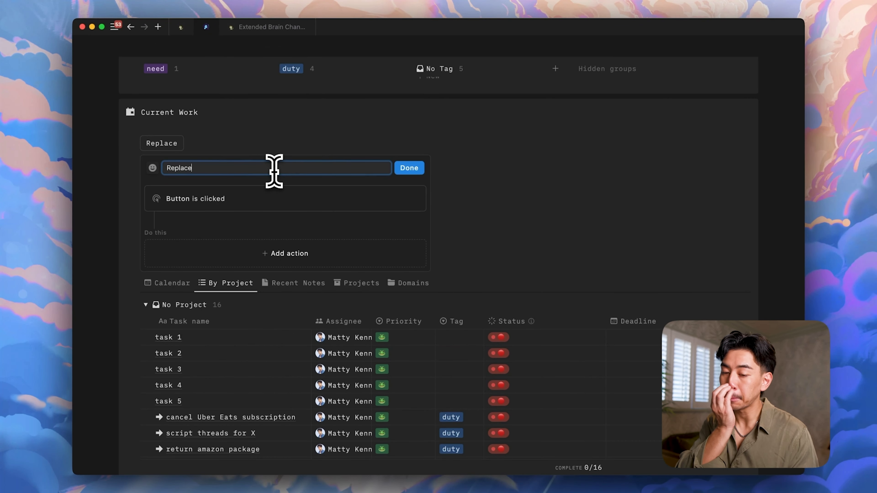
# - Give the button an action editing Tasks [Dummy] pages, setting their Tag to 'need'
pyautogui.click(336, 258)
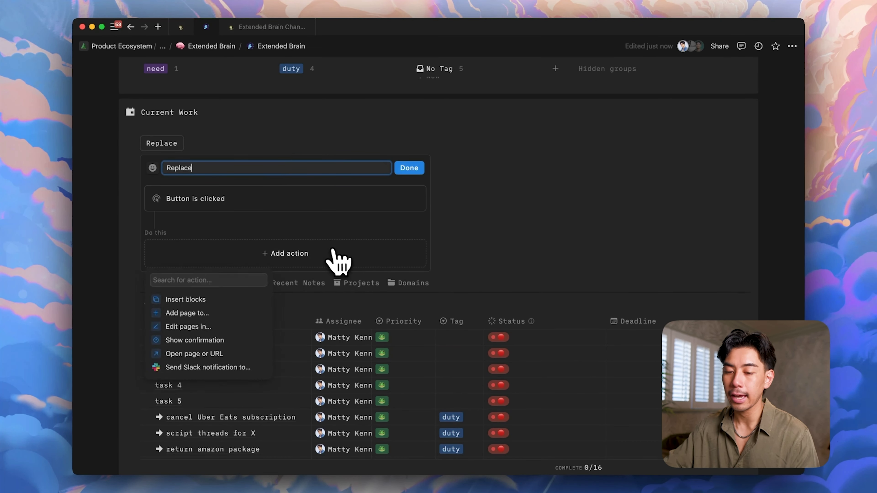
pyautogui.click(210, 330)
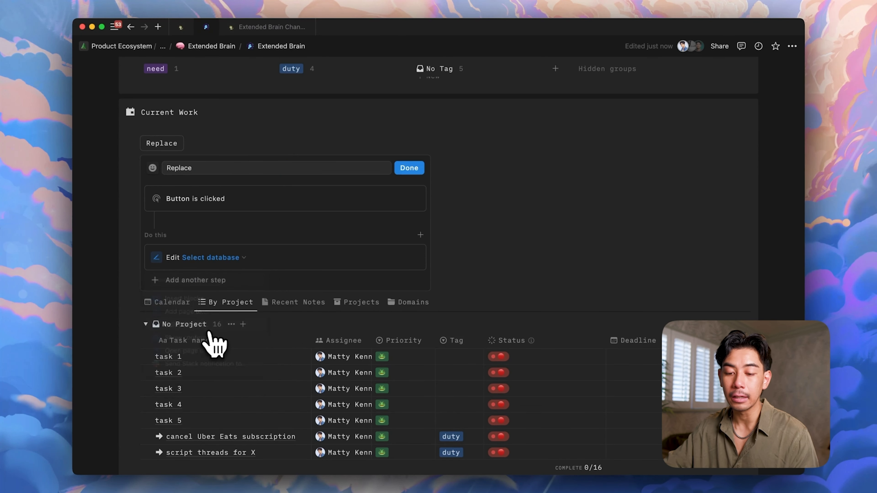
pyautogui.click(228, 259)
pyautogui.click(226, 309)
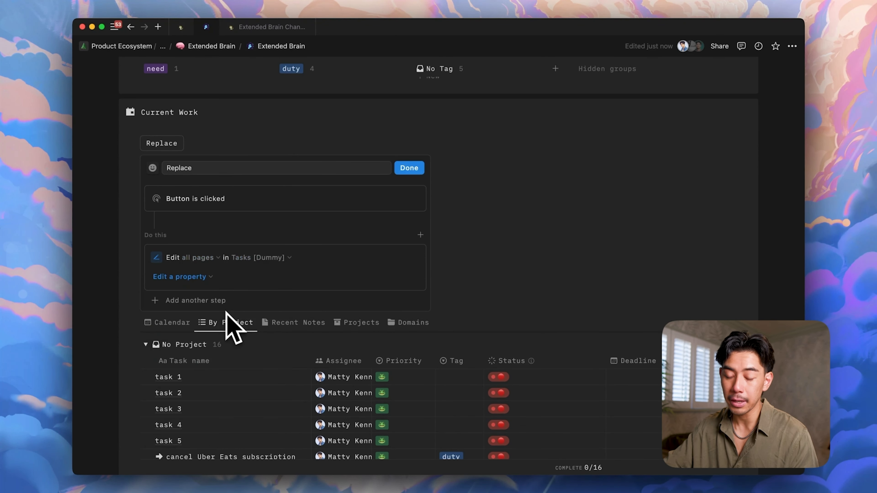
pyautogui.click(205, 280)
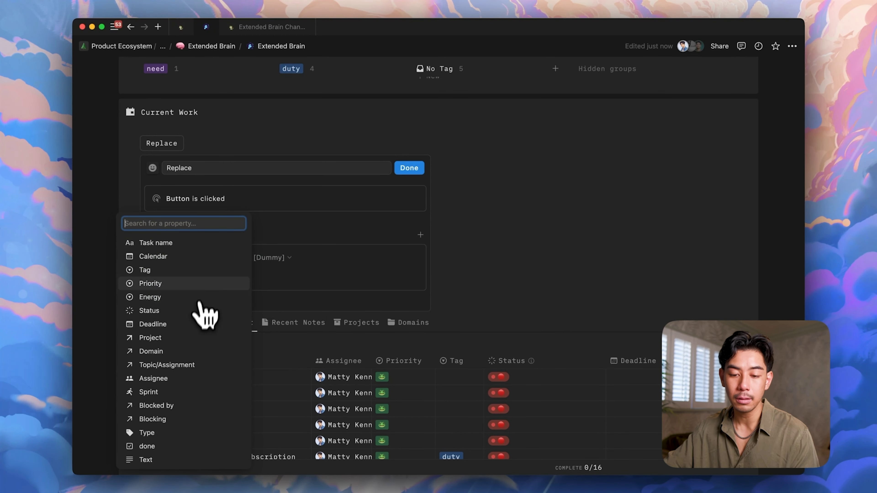
pyautogui.click(189, 272)
pyautogui.click(250, 278)
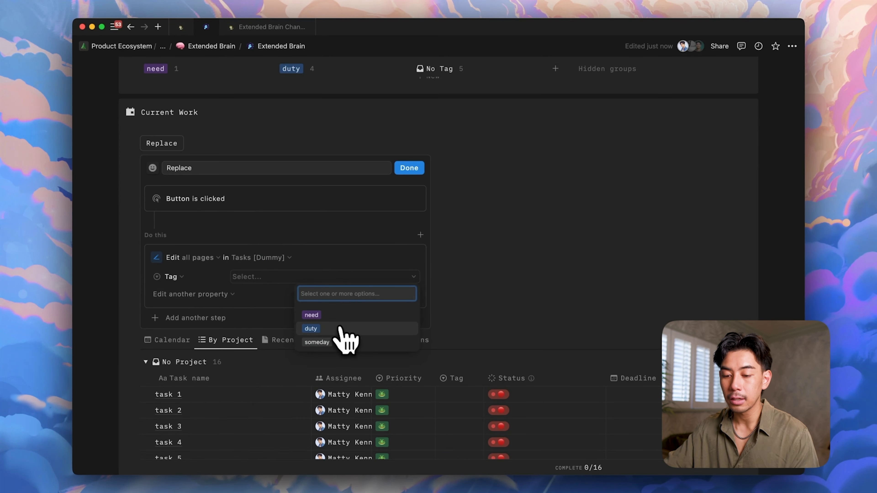
pyautogui.click(341, 315)
pyautogui.scroll(-3, 347, 327)
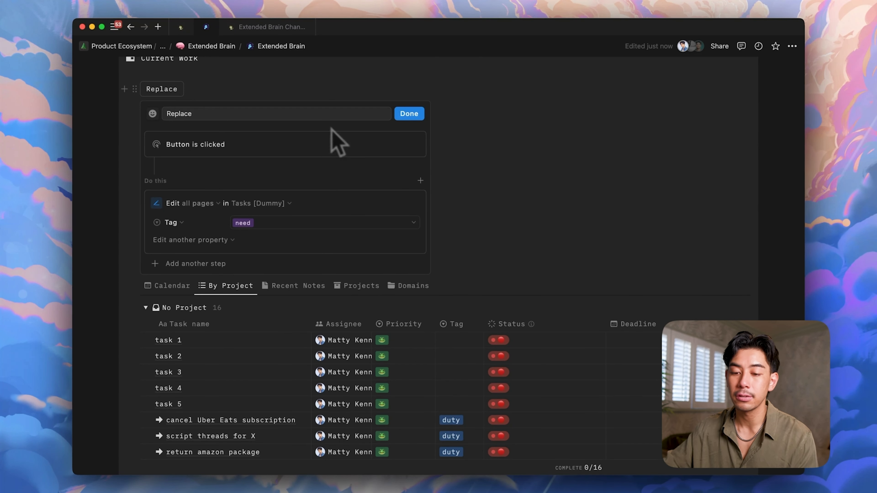
# - Limit the Replace button to tasks whose Calendar property is not empty
pyautogui.click(221, 205)
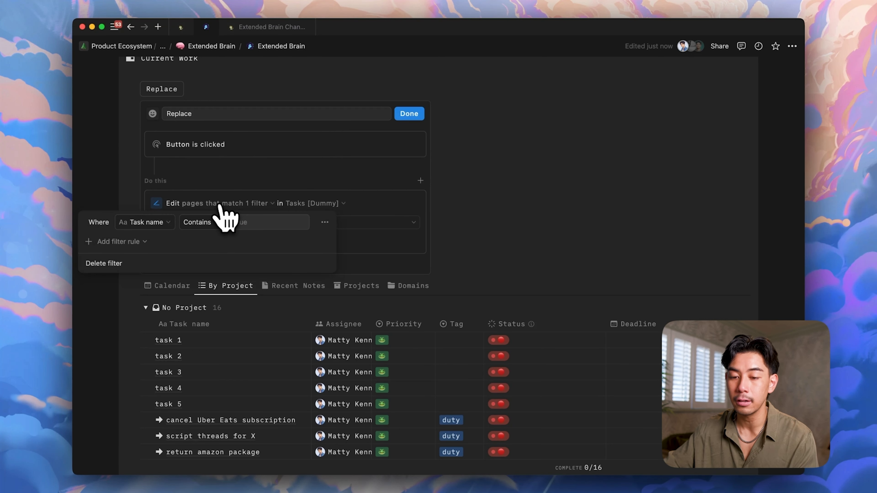
pyautogui.click(163, 224)
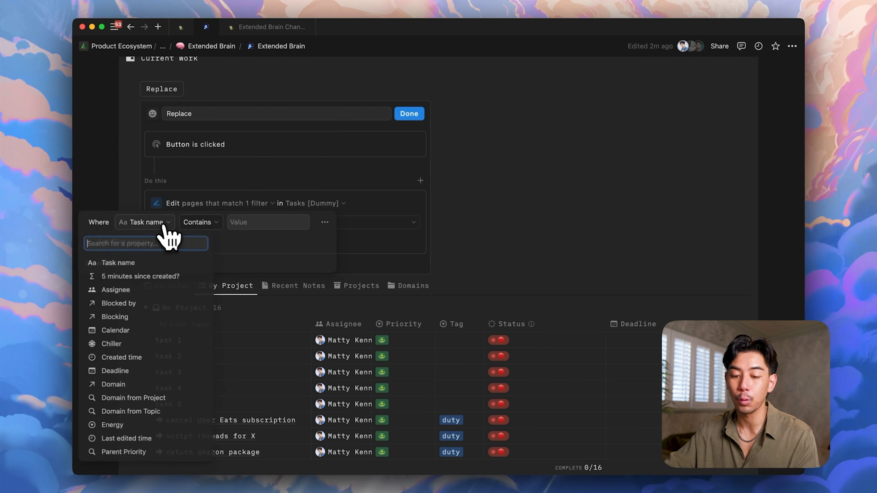
pyautogui.click(129, 330)
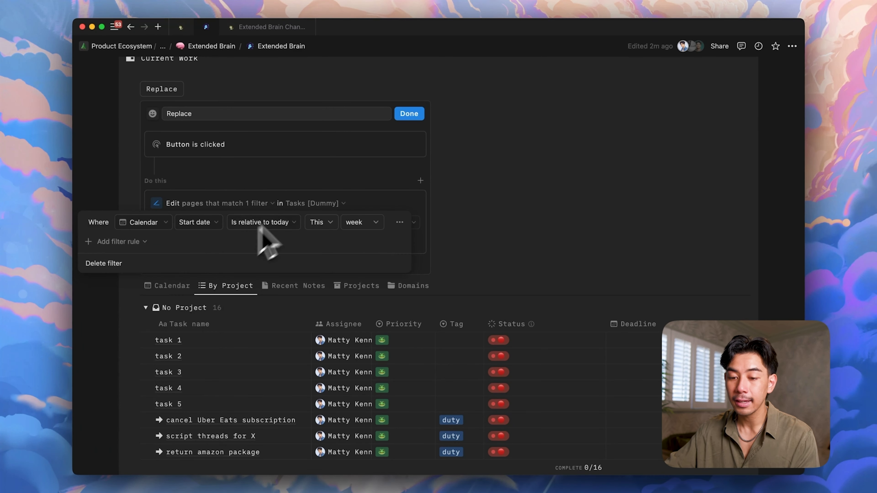
pyautogui.click(219, 238)
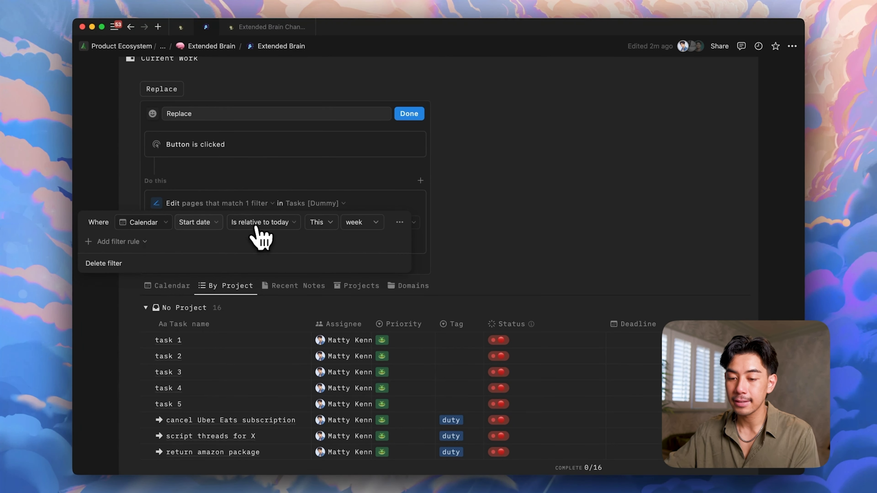
pyautogui.click(259, 223)
pyautogui.click(259, 348)
pyautogui.click(453, 276)
# - Run the Replace button, editing 11 pages, and review the updated tasks
pyautogui.scroll(-3, 456, 449)
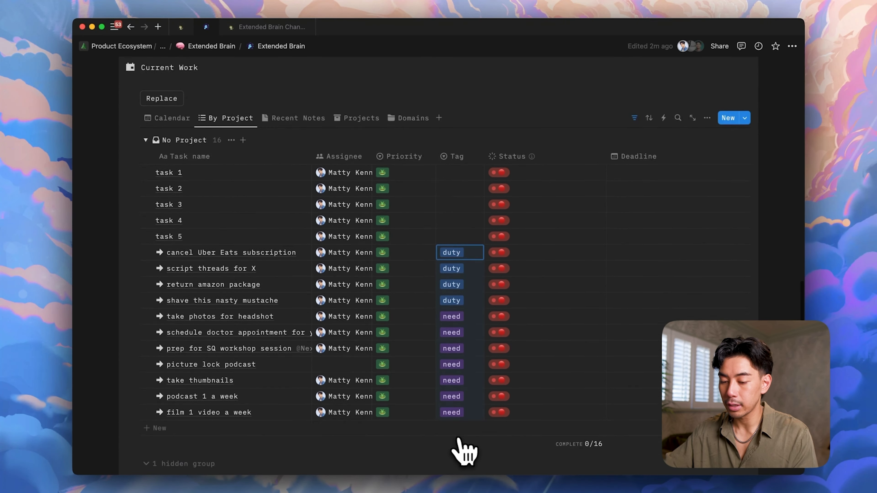
pyautogui.scroll(3, 188, 129)
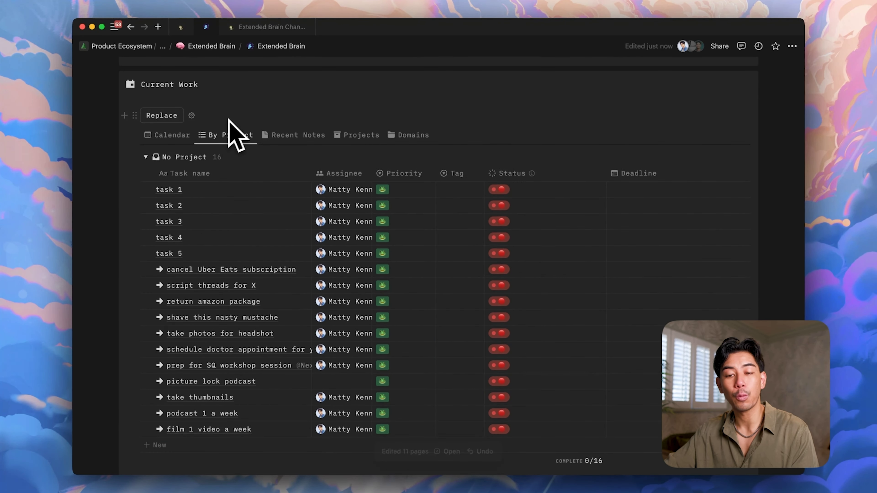
pyautogui.click(156, 117)
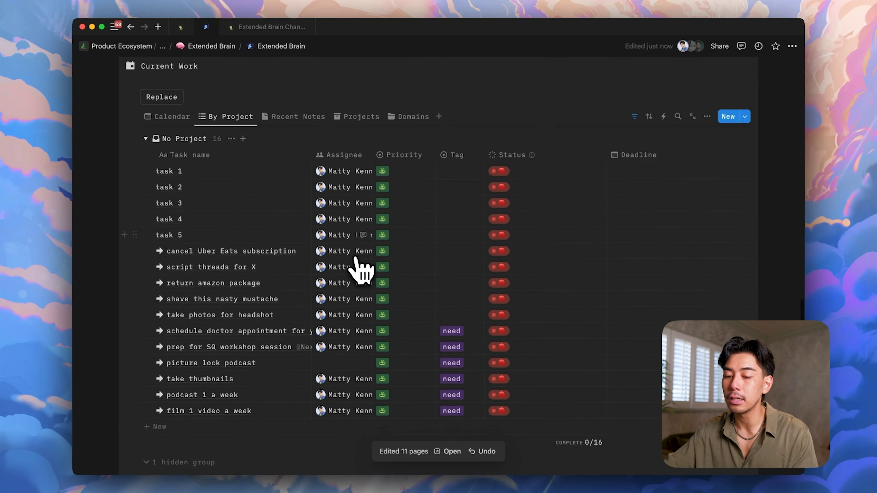
pyautogui.scroll(-2, 345, 290)
pyautogui.hscroll(10, 311, 349)
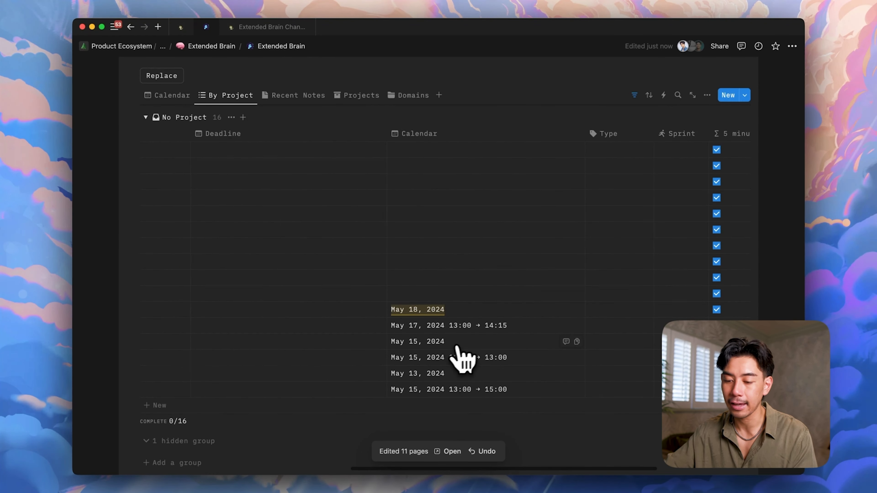